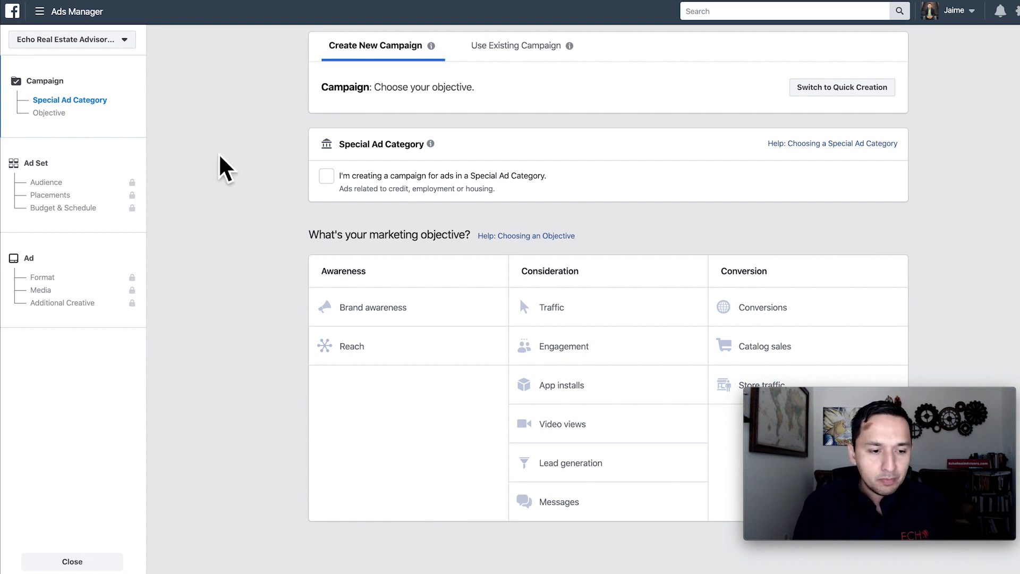
# Go to Custom Conversions in Events Manager, check the data source filter options, and start a new custom conversion.
pyautogui.click(67, 12)
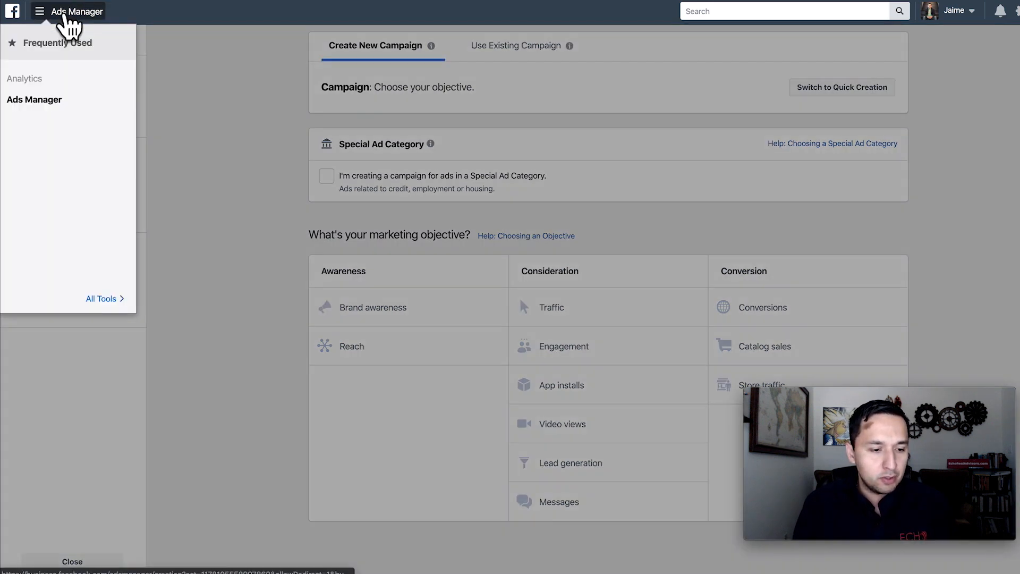
pyautogui.click(87, 300)
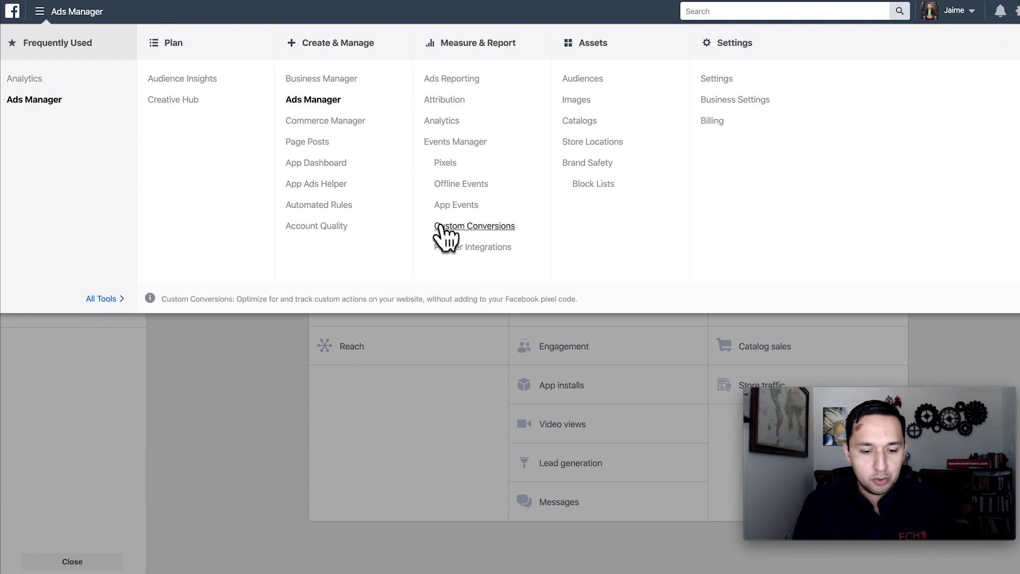
pyautogui.click(445, 227)
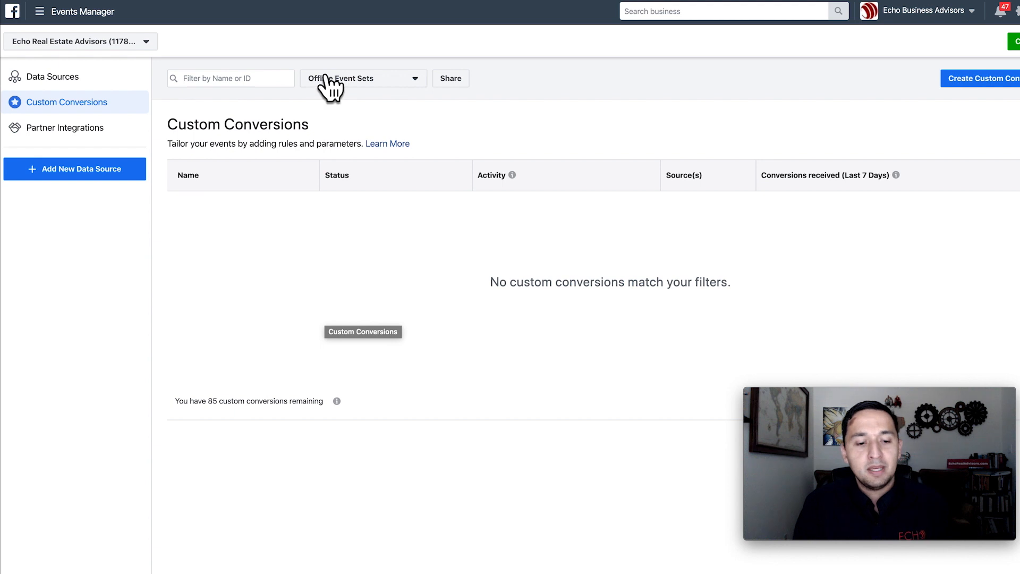
pyautogui.click(353, 79)
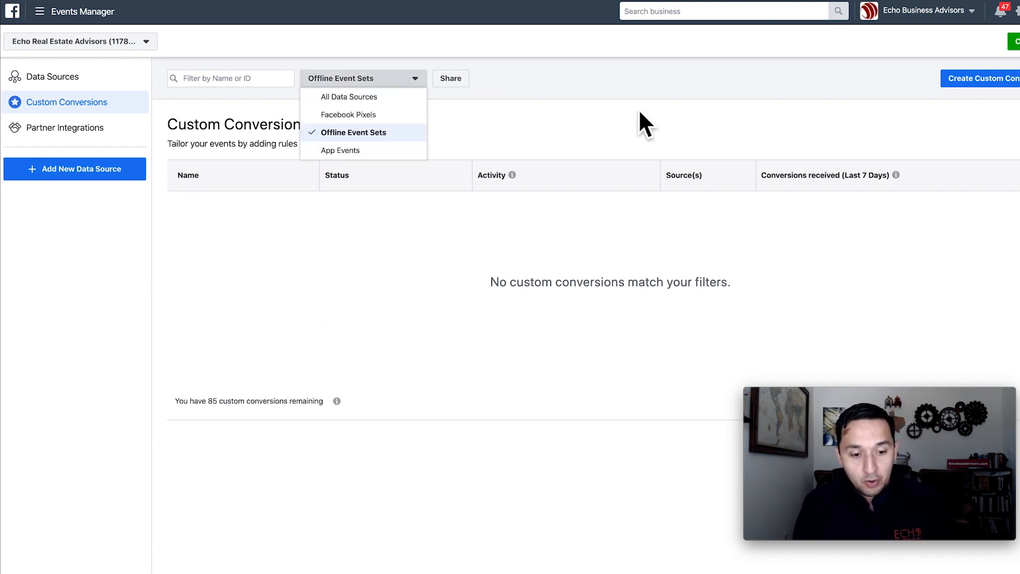
pyautogui.click(594, 133)
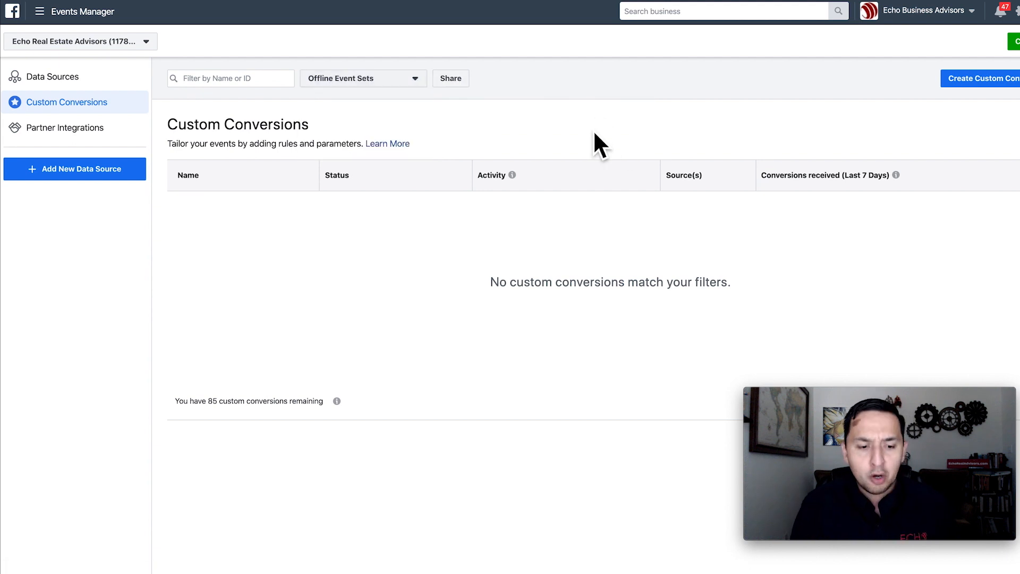
pyautogui.click(983, 79)
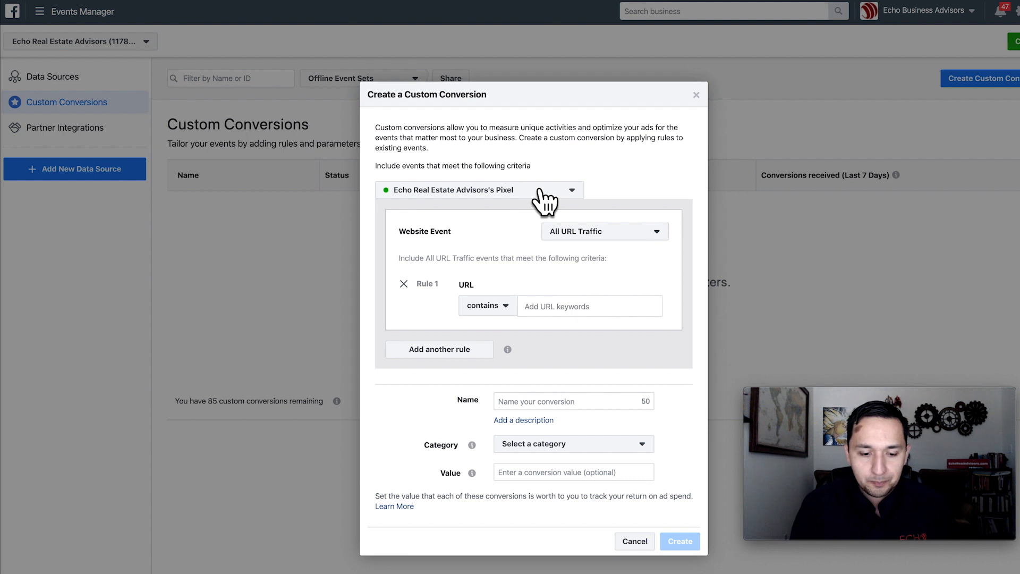
# Examine the website event choices and the URL matching conditions for Rule 1, keeping All URL Traffic and contains.
pyautogui.click(606, 239)
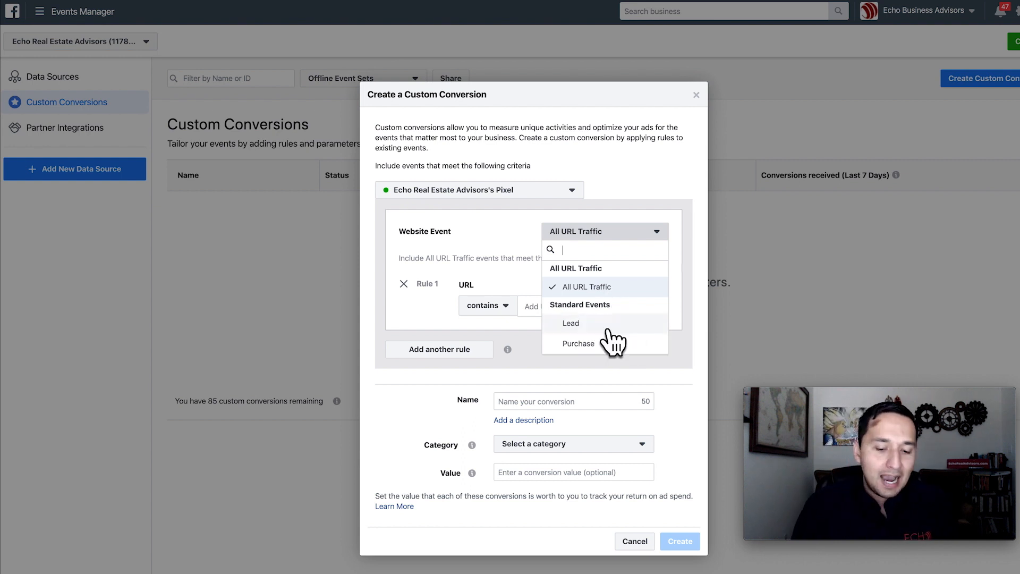
pyautogui.click(590, 289)
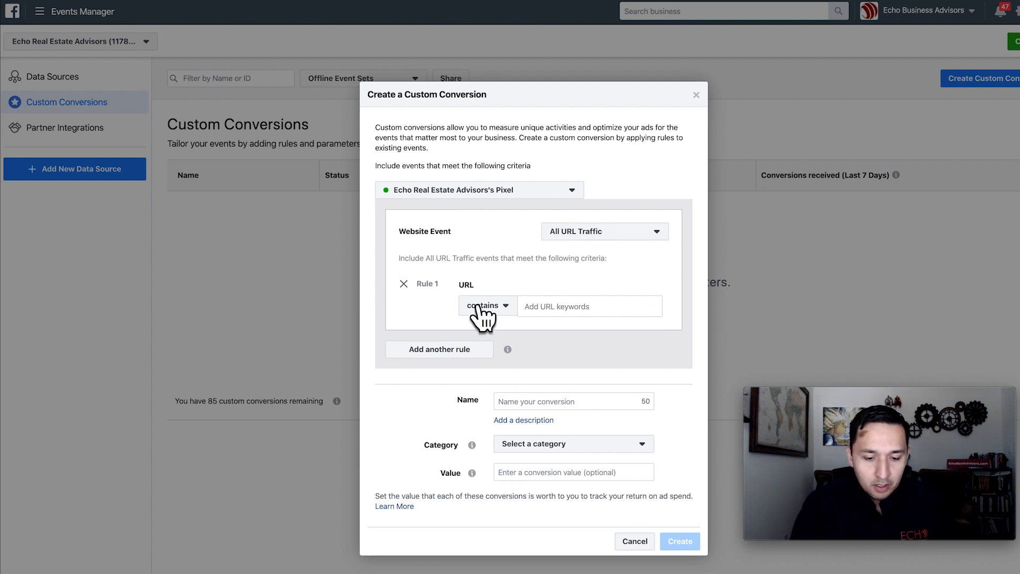
pyautogui.click(492, 308)
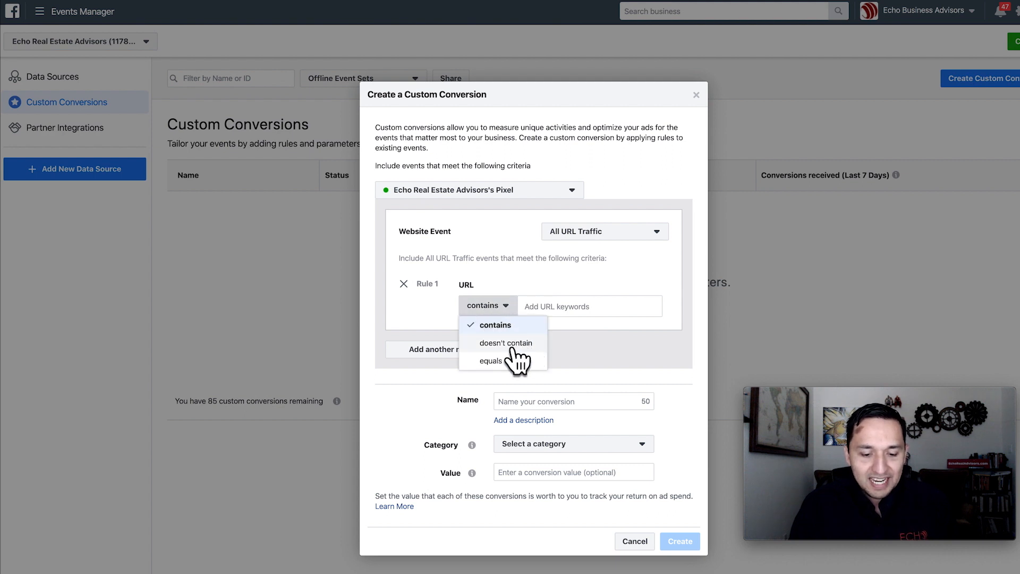
pyautogui.click(578, 311)
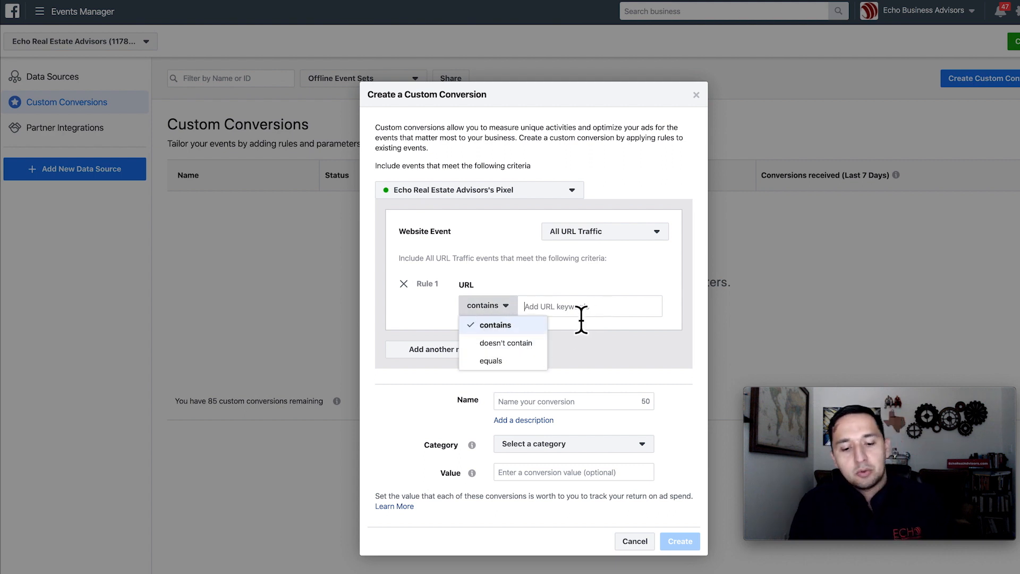
pyautogui.click(502, 266)
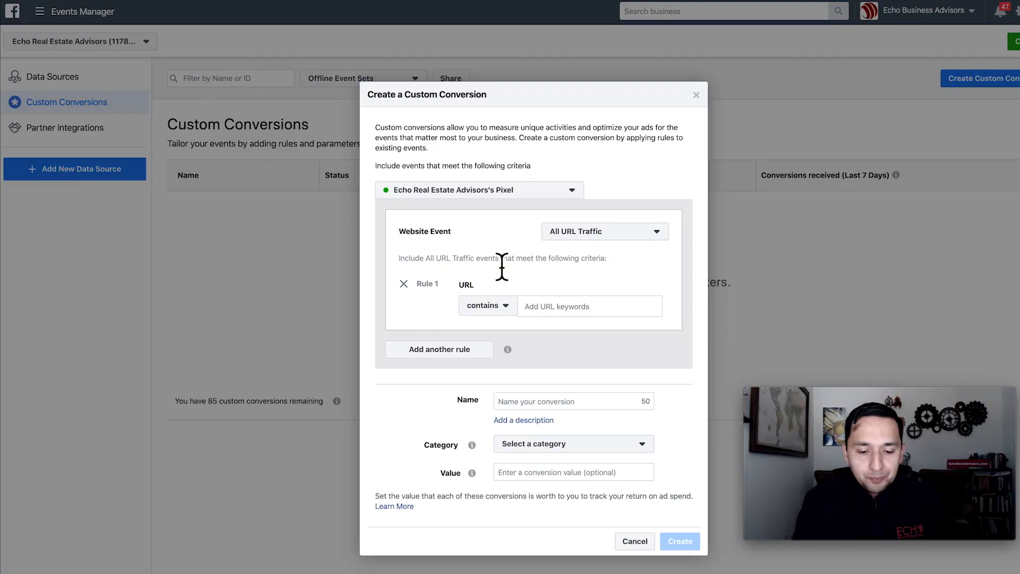
pyautogui.click(494, 307)
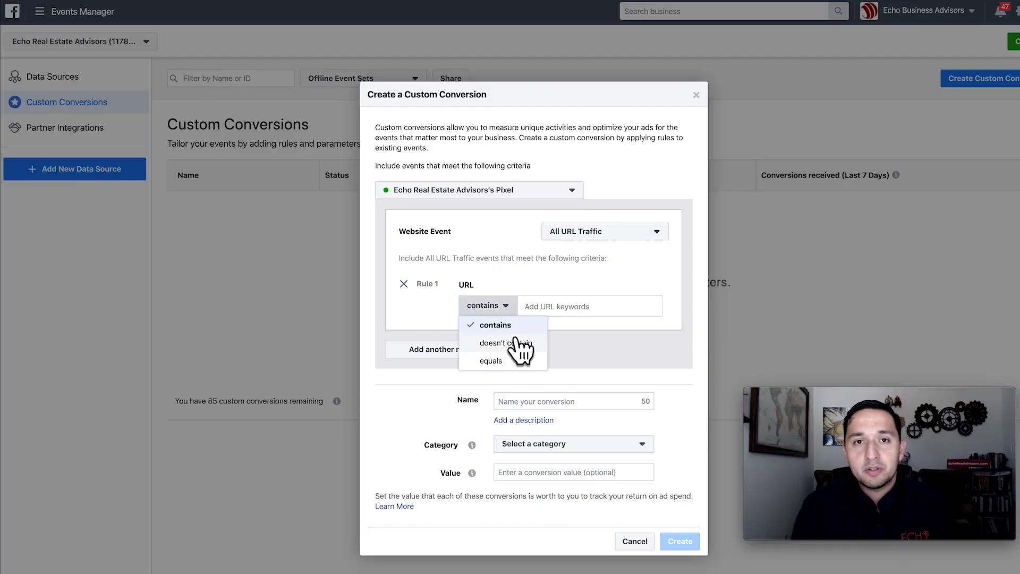
pyautogui.click(523, 270)
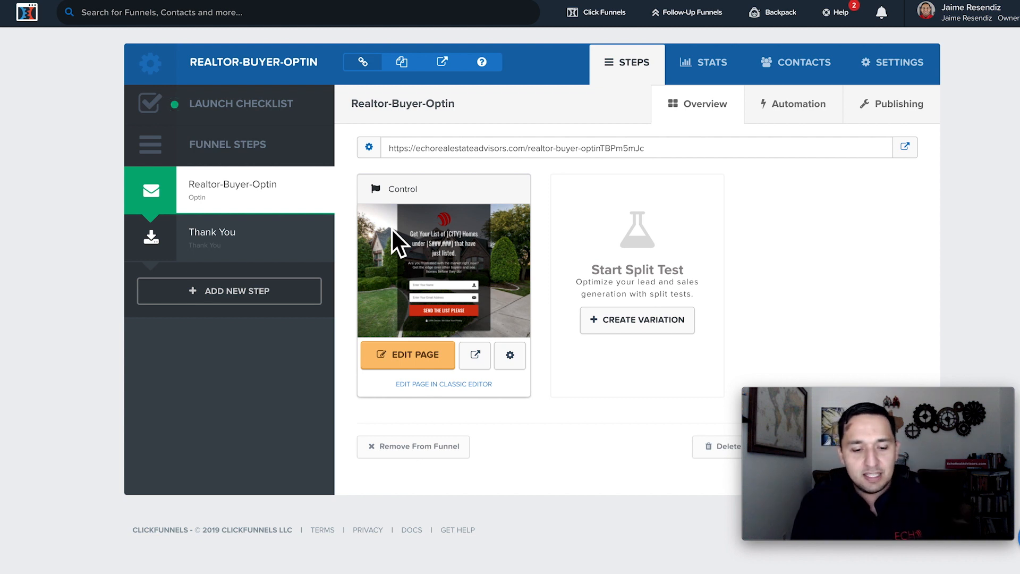
# In the ClickFunnels Realtor-Buyer-Optin funnel, review the Thank You and opt-in steps and preview the opt-in page.
pyautogui.click(211, 248)
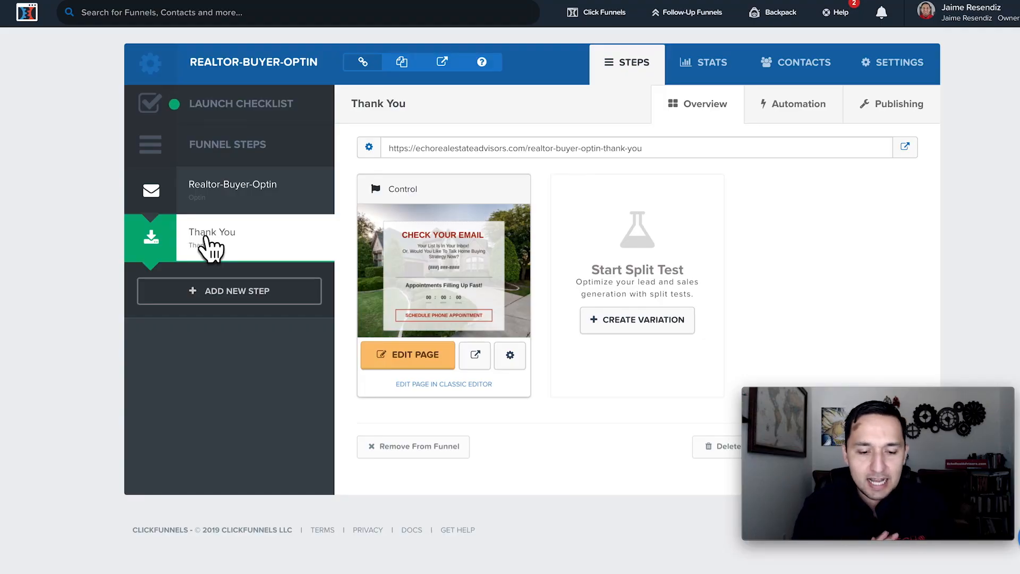
pyautogui.click(217, 194)
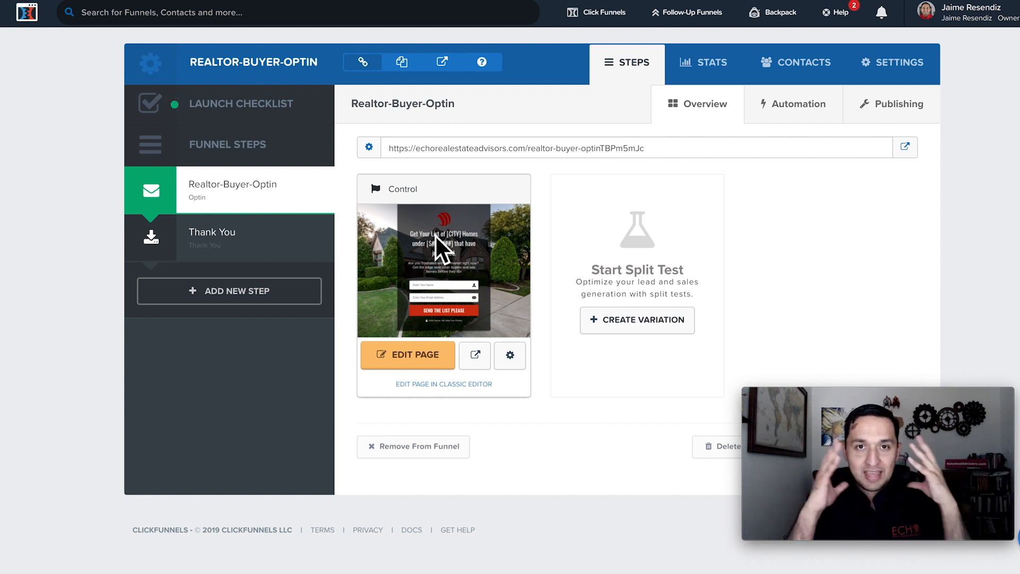
pyautogui.click(473, 356)
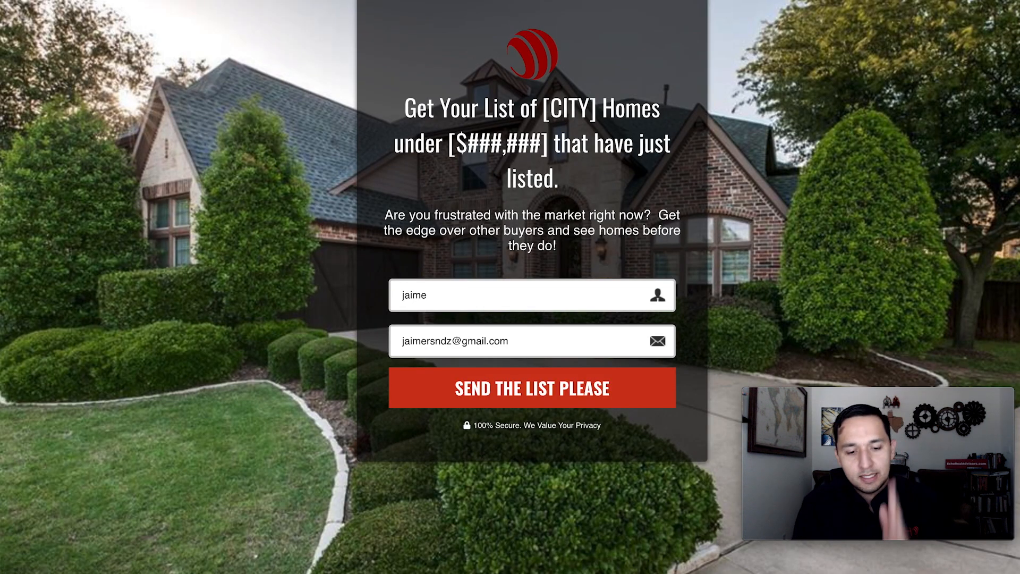
pyautogui.click(448, 351)
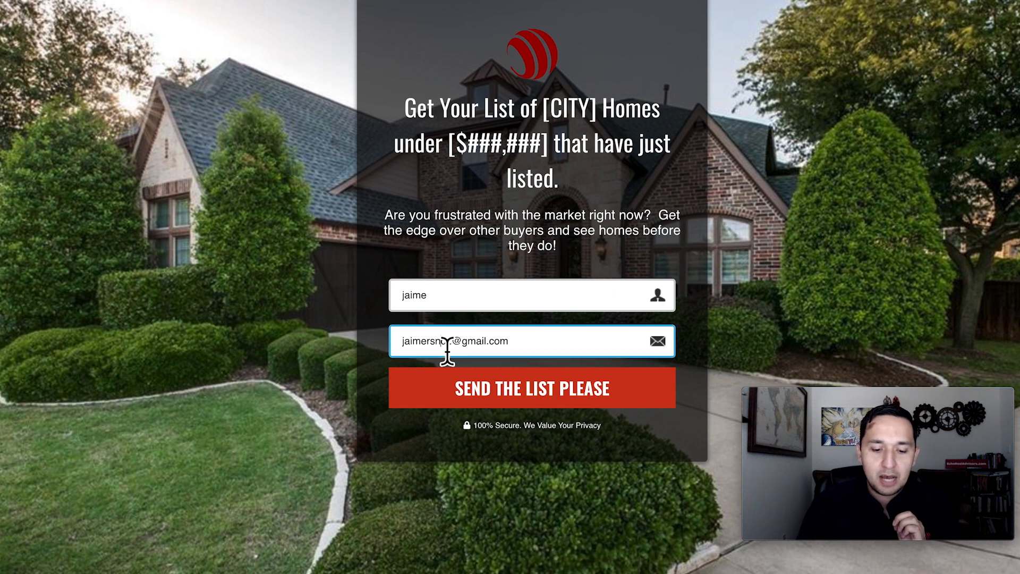
pyautogui.press('super+w')
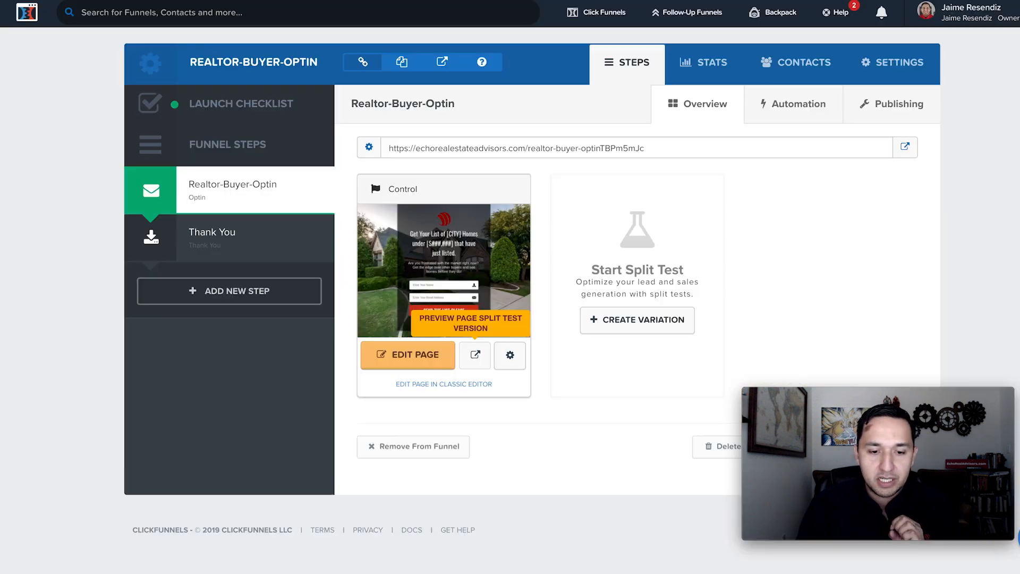
# Copy the full URL of the funnel's Thank You page.
pyautogui.click(219, 241)
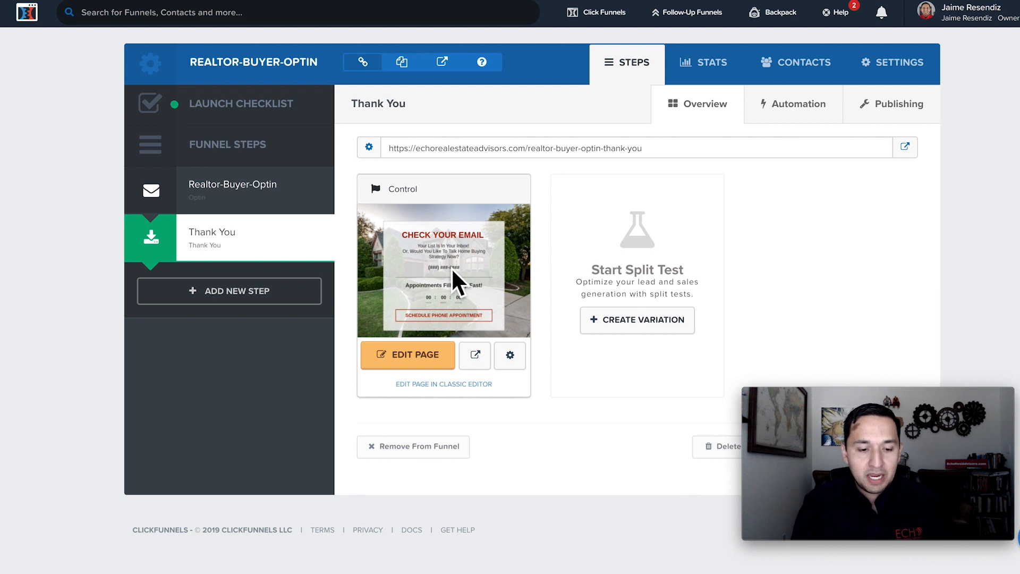
pyautogui.click(558, 149)
pyautogui.click(675, 156)
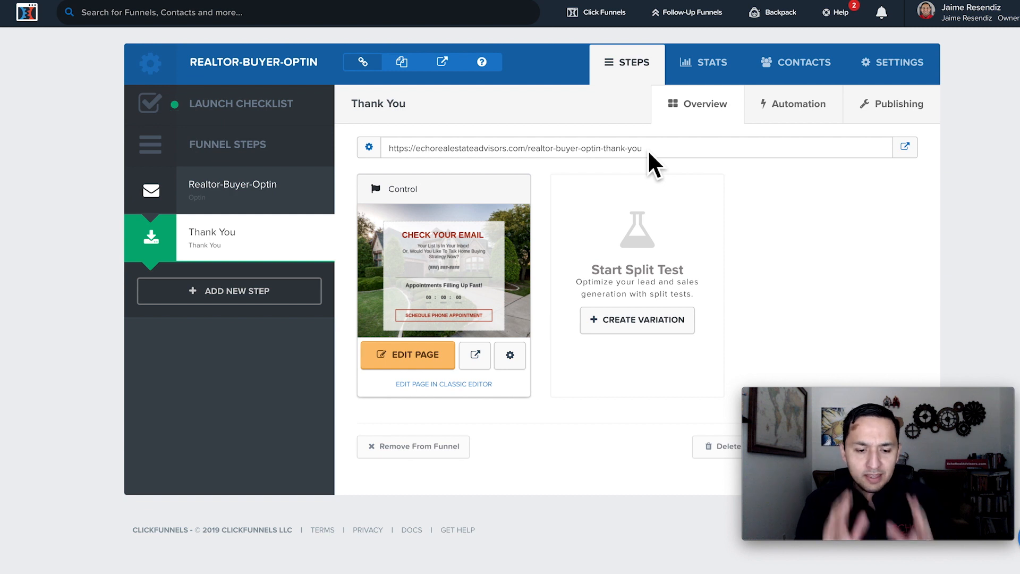
pyautogui.moveTo(646, 149); pyautogui.dragTo(390, 148)
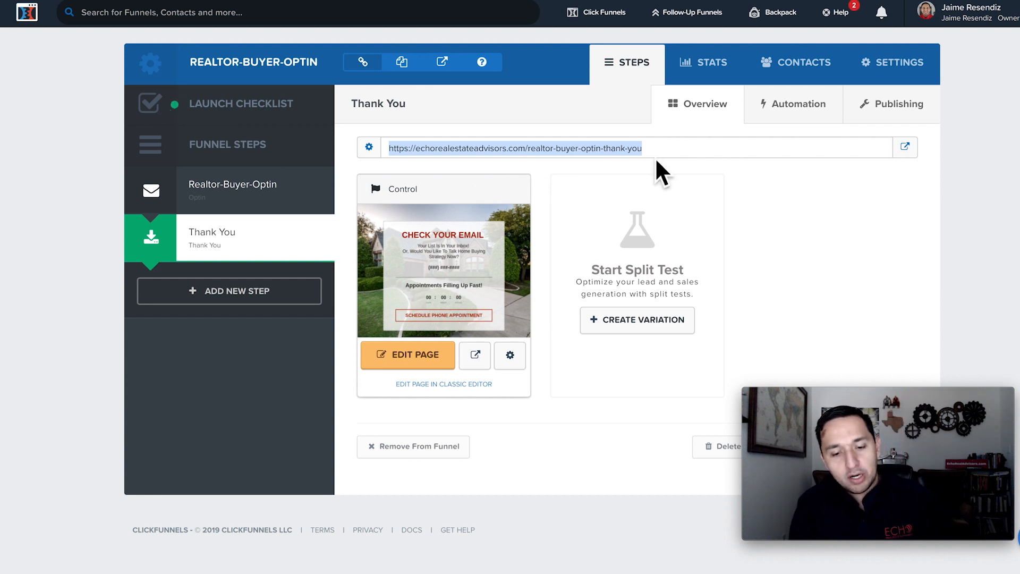
pyautogui.click(485, 149)
pyautogui.tripleClick(486, 148)
pyautogui.click(602, 150)
pyautogui.moveTo(638, 150); pyautogui.dragTo(401, 152)
pyautogui.moveTo(645, 149); pyautogui.dragTo(391, 151)
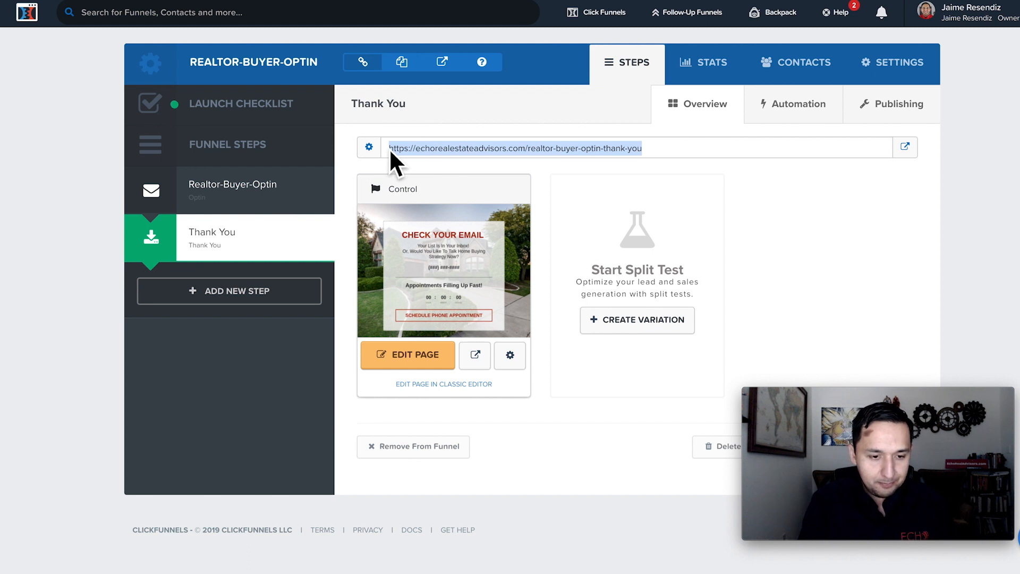
# Back in Events Manager, add the copied Thank You page URL as the Rule 1 keyword of the custom conversion.
pyautogui.hotkey('ctrl', 'Tab')
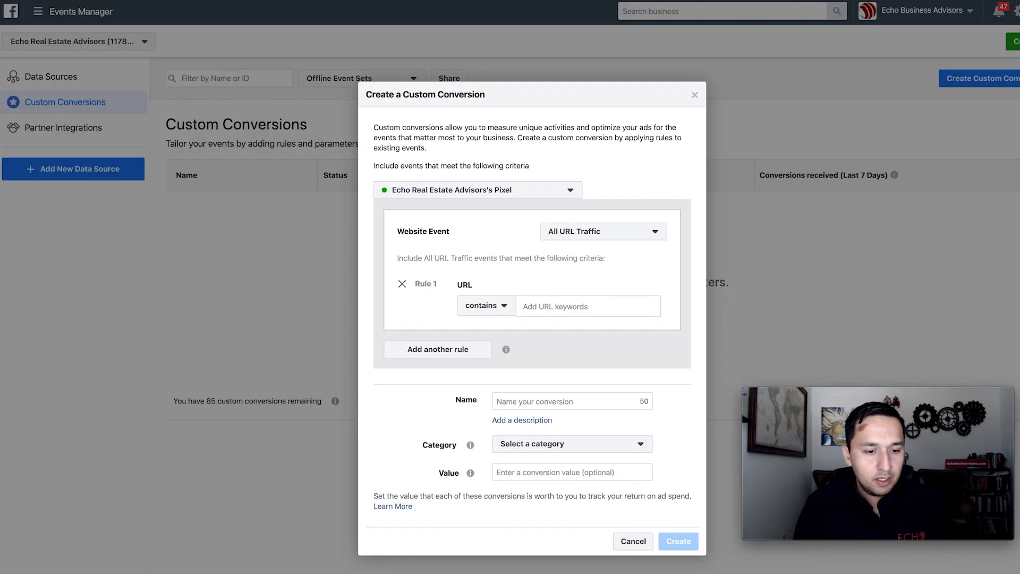
pyautogui.click(563, 315)
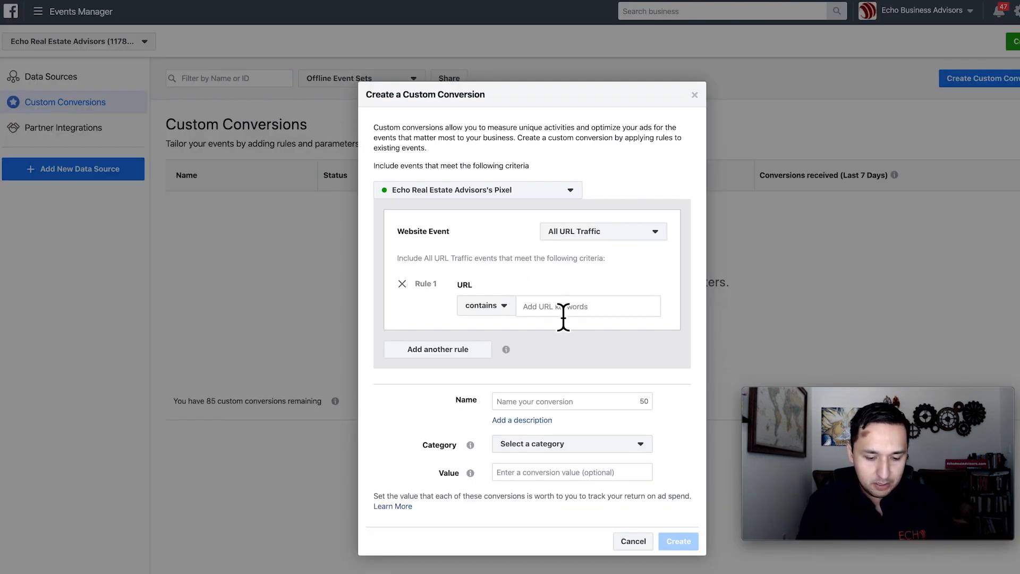
pyautogui.hotkey('ctrl', 'v')
pyautogui.press('Return')
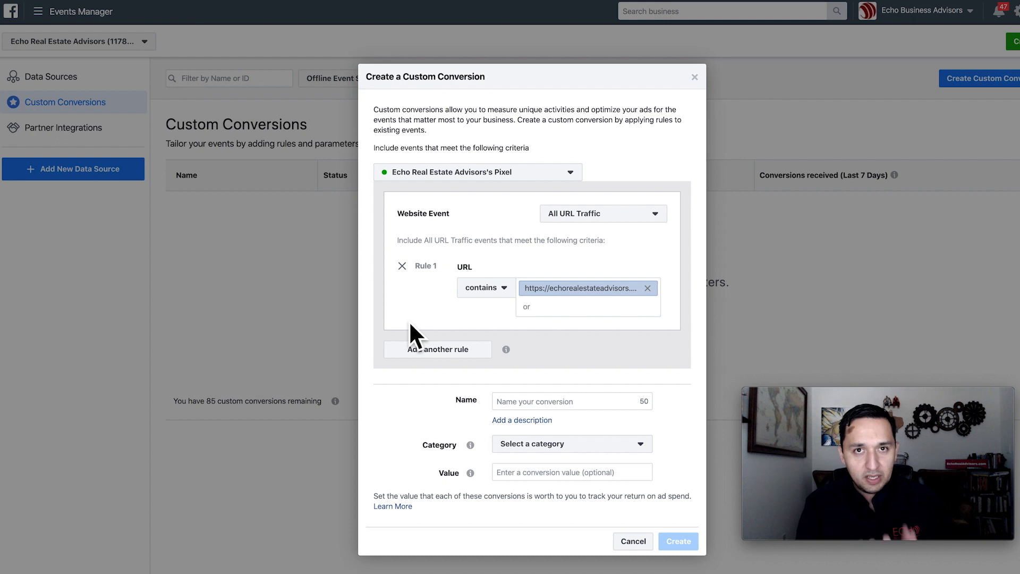
# Name the conversion "Buyer Optin Conversion", set its category to Lead, leave the value empty, and create it.
pyautogui.click(534, 406)
pyautogui.write('Buyer Optin Conversion')
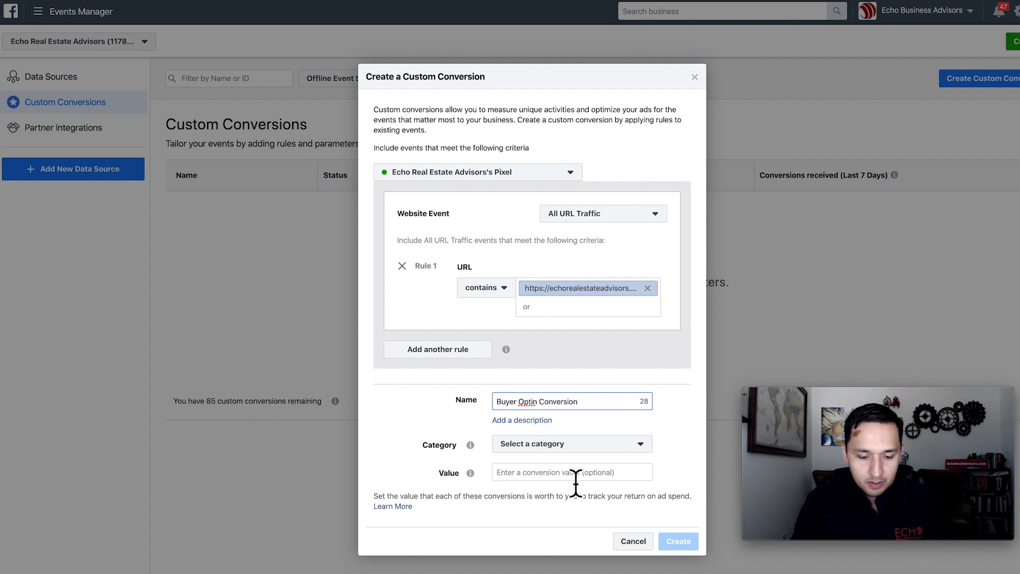
pyautogui.click(603, 447)
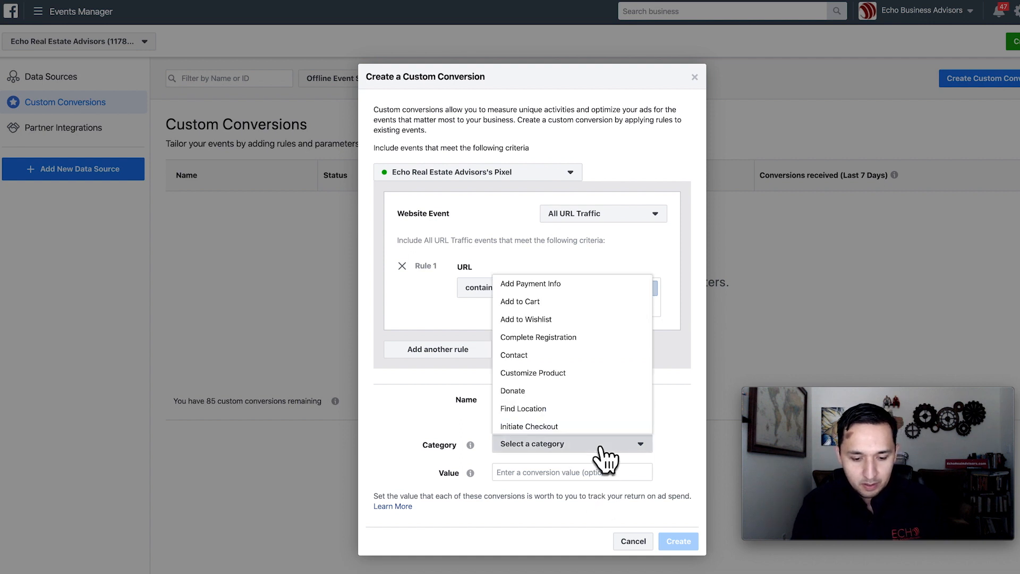
pyautogui.scroll(-3, 611, 396)
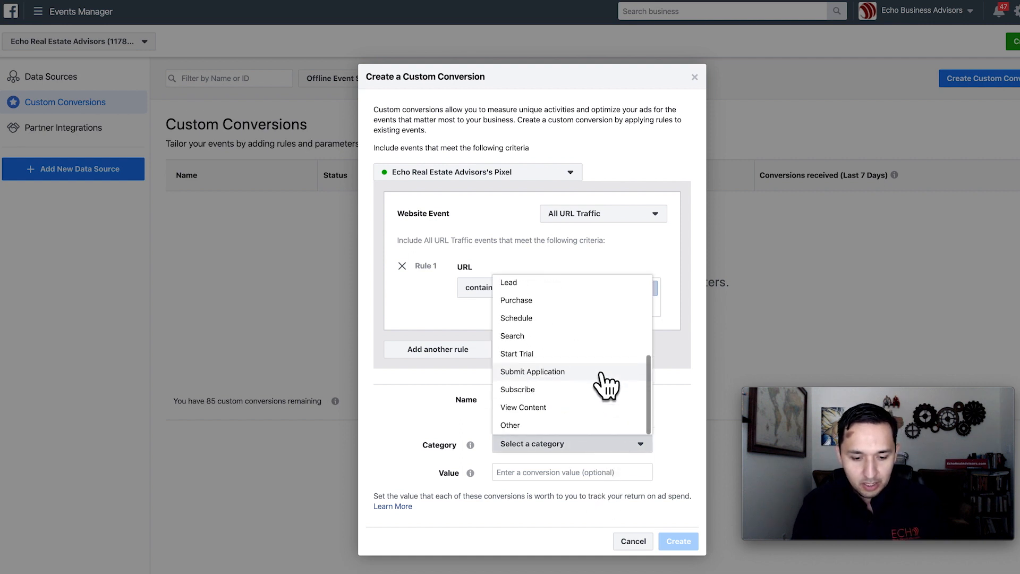
pyautogui.click(513, 282)
pyautogui.click(583, 476)
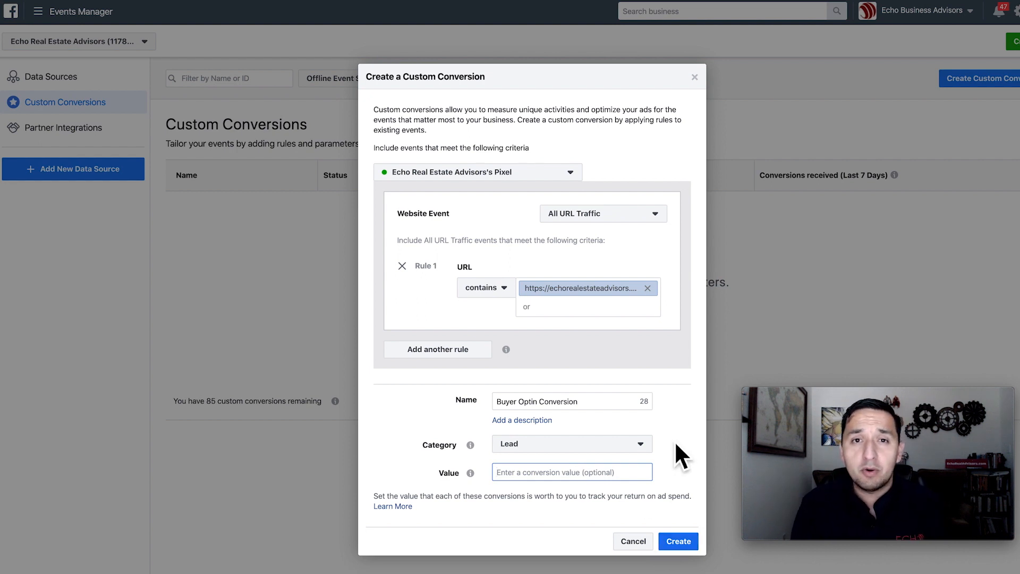
pyautogui.click(685, 543)
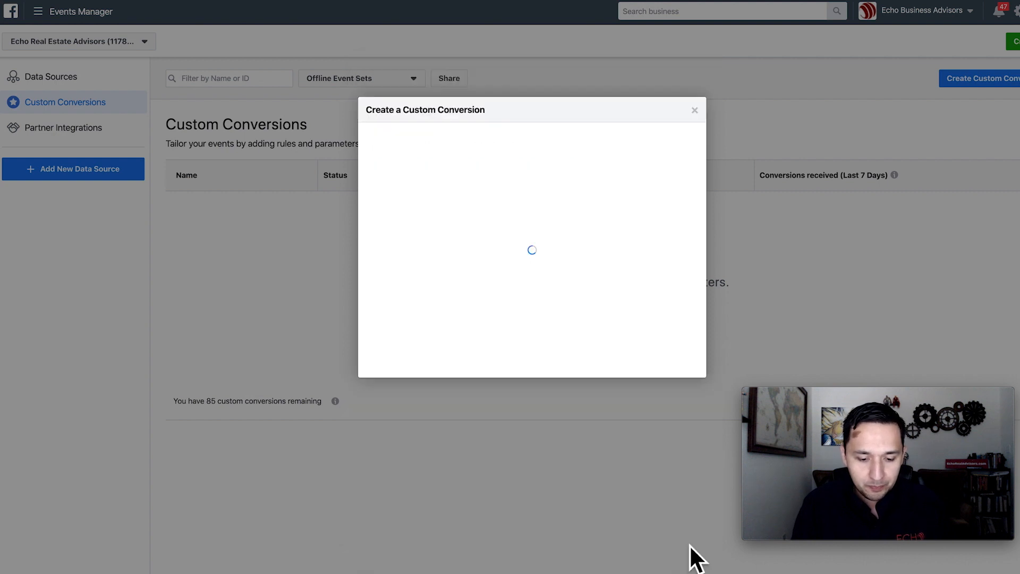
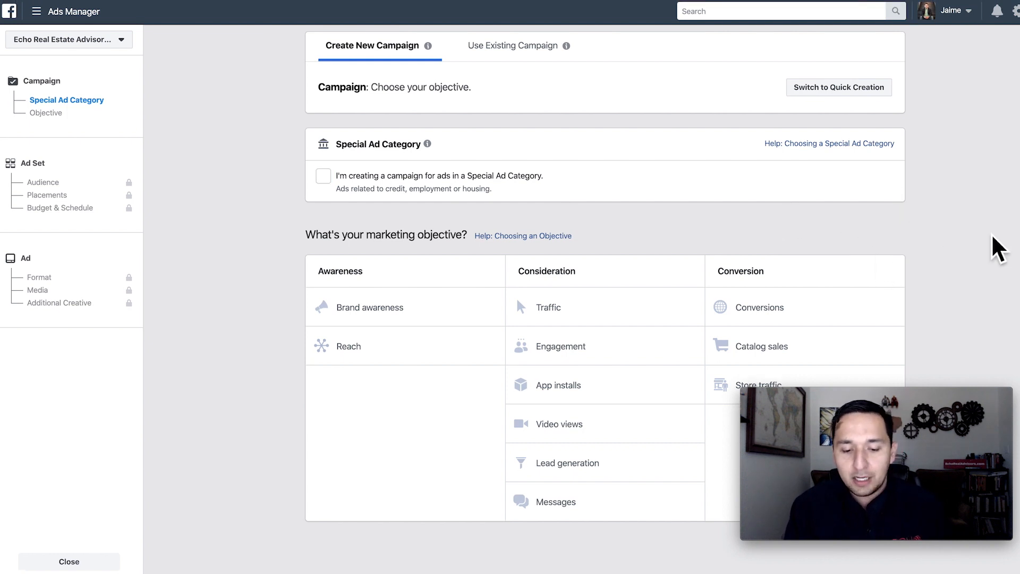
# In Ads Manager, choose the Conversions objective for the new campaign and continue to the ad set's conversion settings.
pyautogui.click(770, 321)
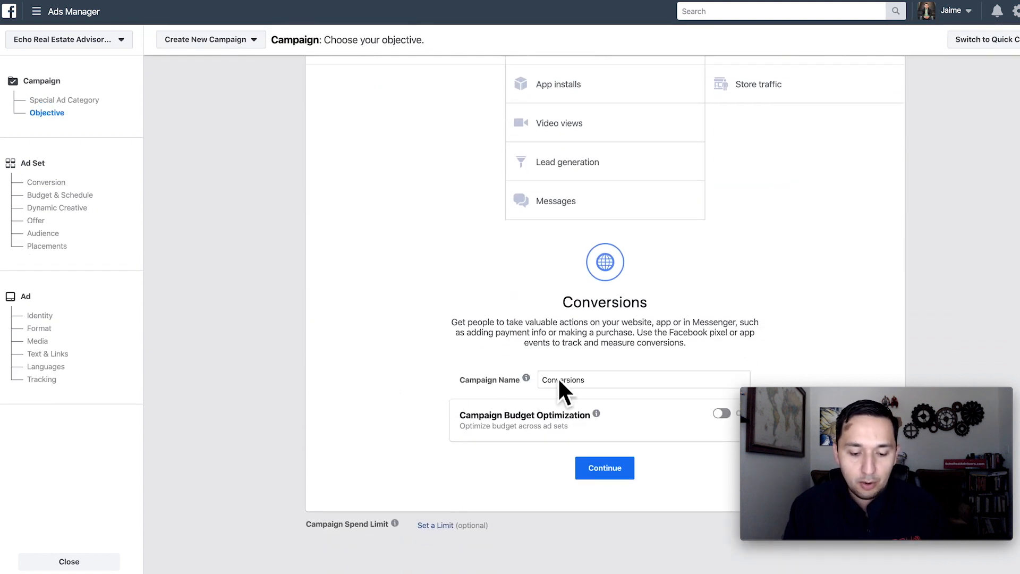
pyautogui.click(616, 382)
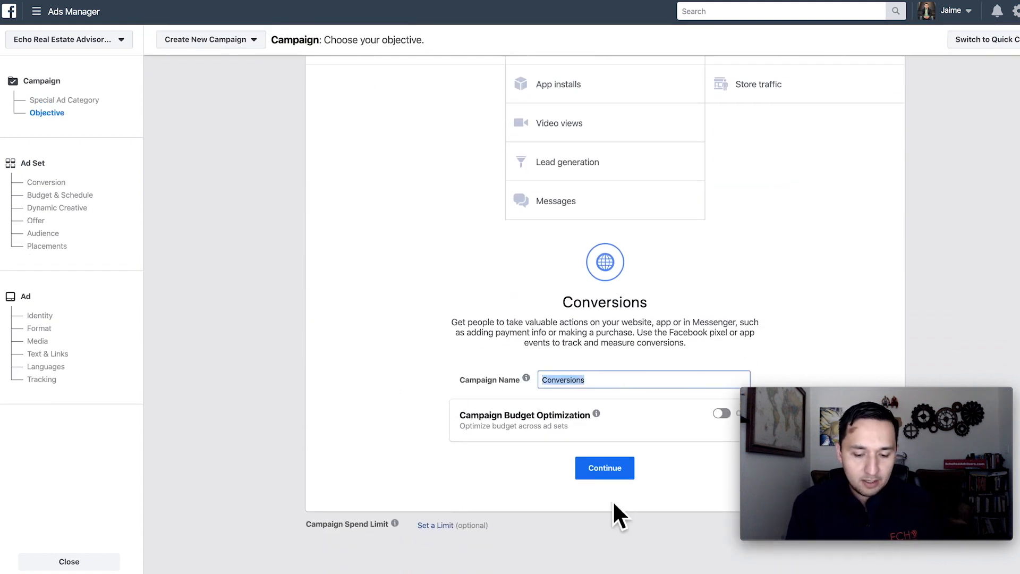
pyautogui.click(605, 468)
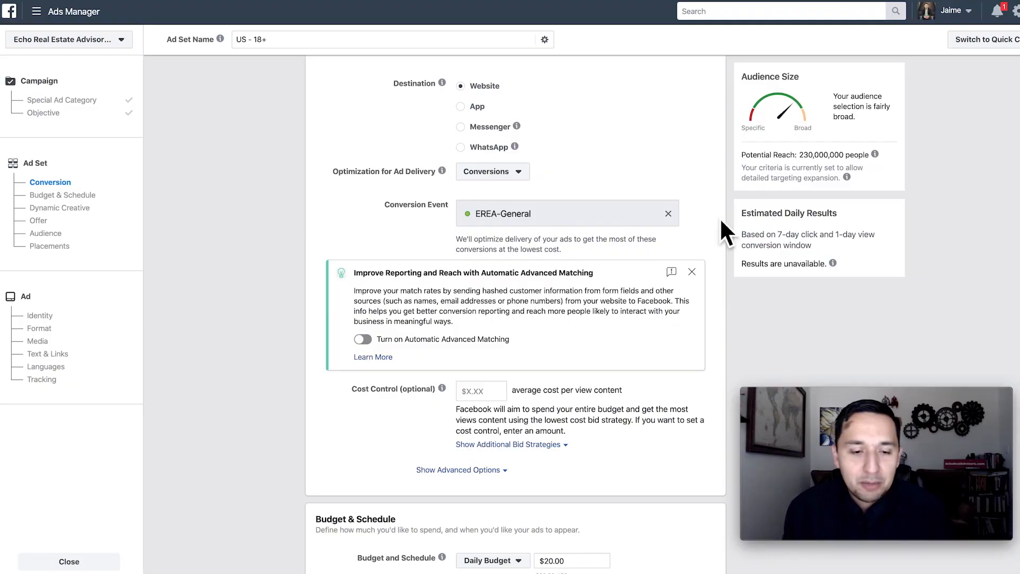
pyautogui.scroll(2, 719, 218)
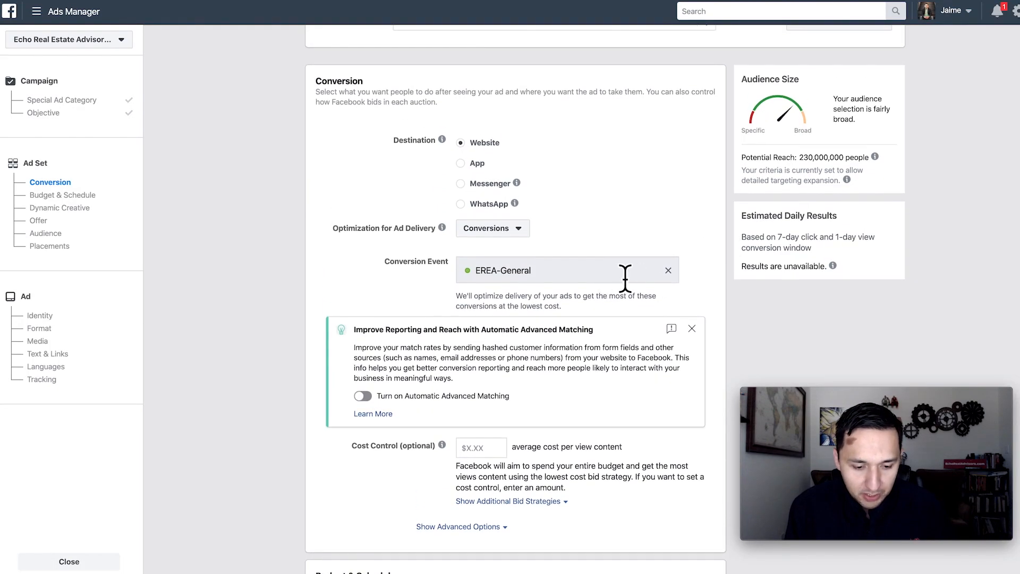
# Replace the ad set's conversion event with Buyer Optin Conversion.
pyautogui.click(669, 272)
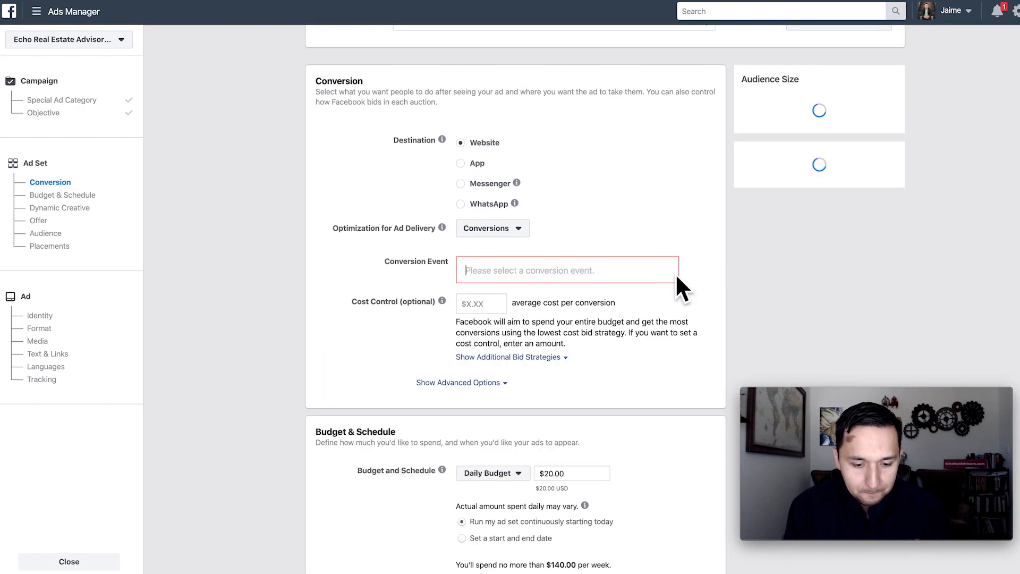
pyautogui.click(571, 268)
pyautogui.scroll(-4, 531, 425)
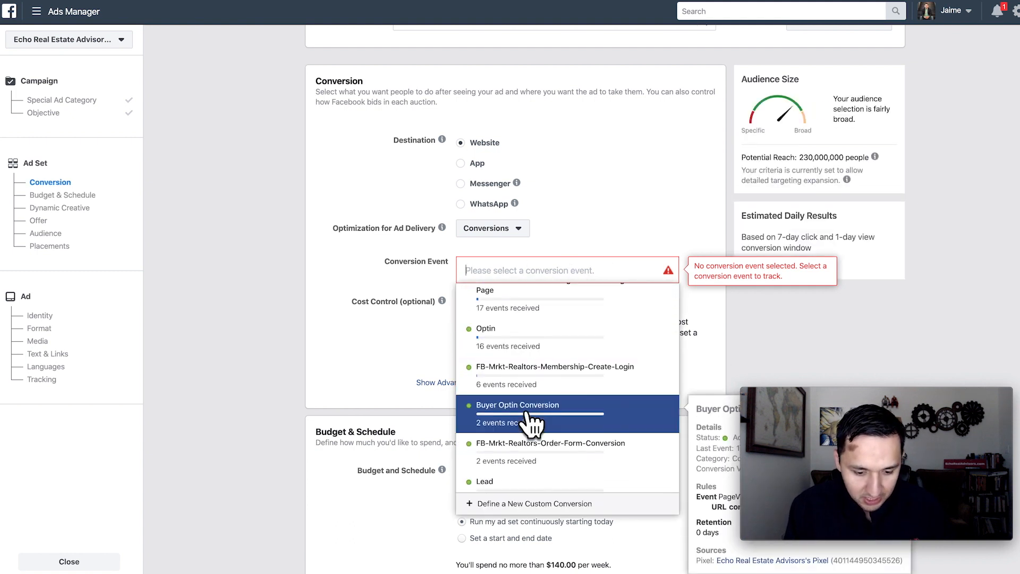
pyautogui.click(531, 423)
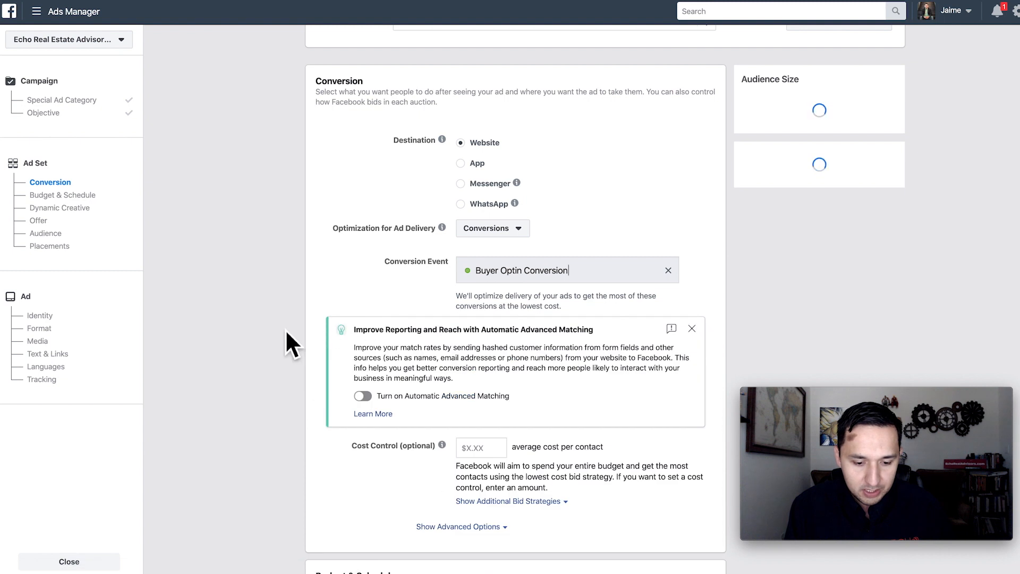
pyautogui.click(245, 321)
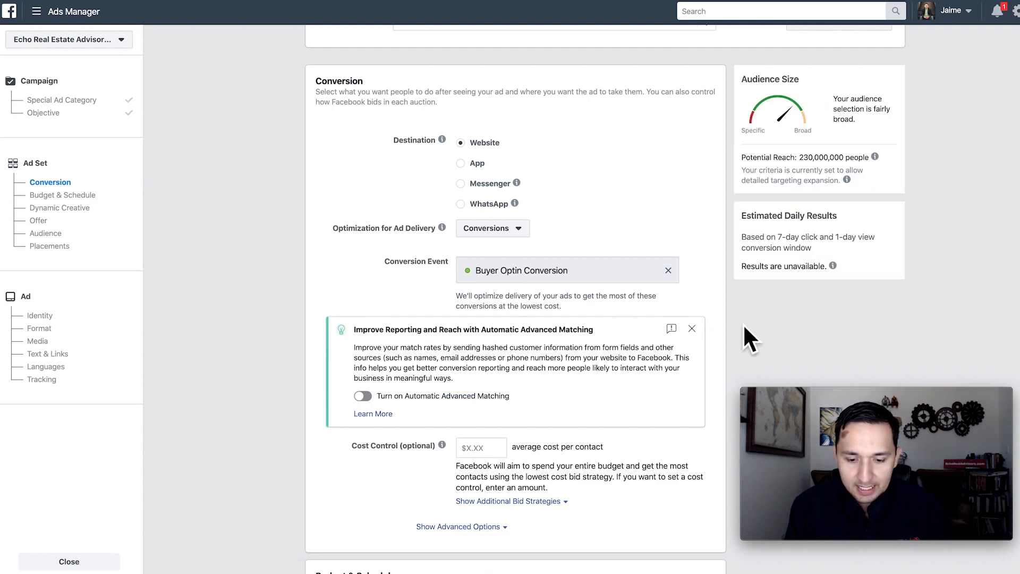
# Dismiss the Automatic Advanced Matching suggestion in the Conversion section.
pyautogui.scroll(-1, 744, 328)
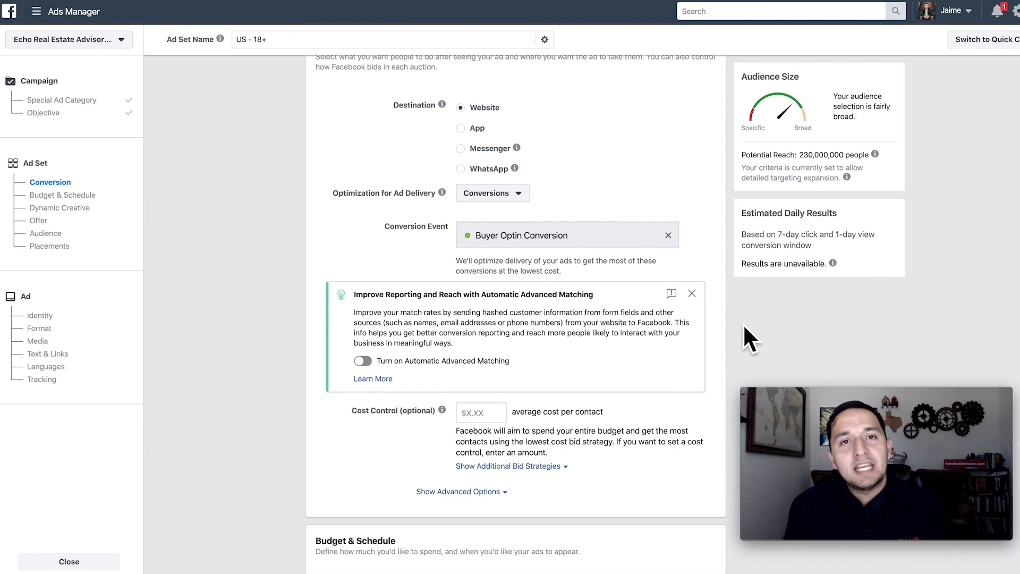
pyautogui.scroll(-3, 744, 325)
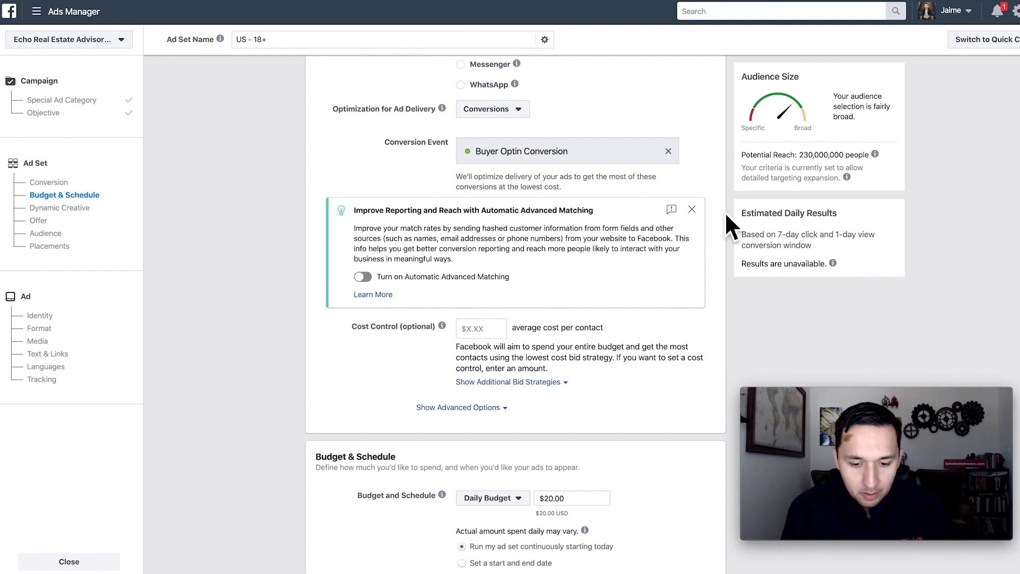
pyautogui.click(692, 210)
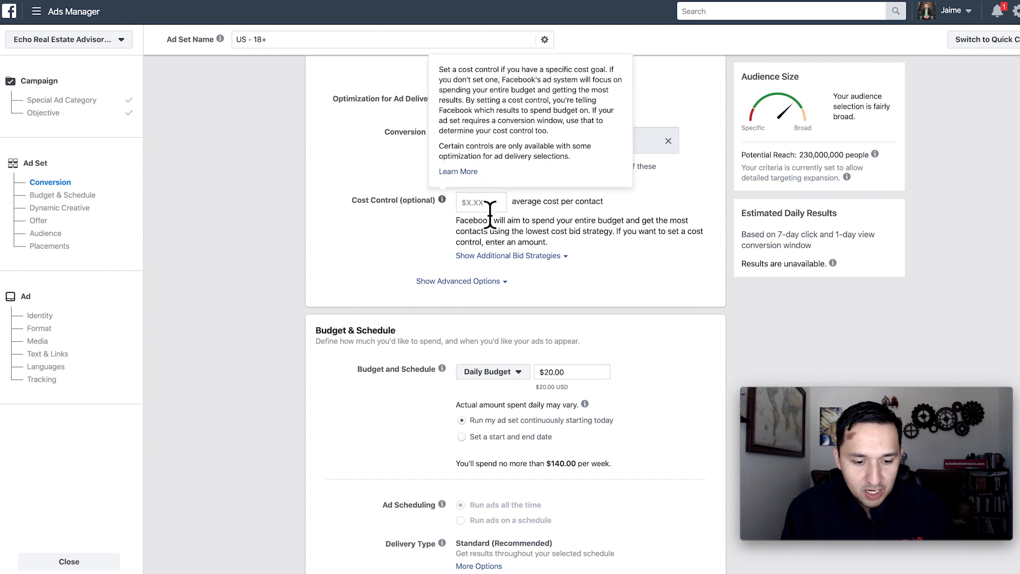
# Review the ad set's daily budget, schedule, Dynamic Creative, Offer and Audience settings.
pyautogui.scroll(-3, 689, 277)
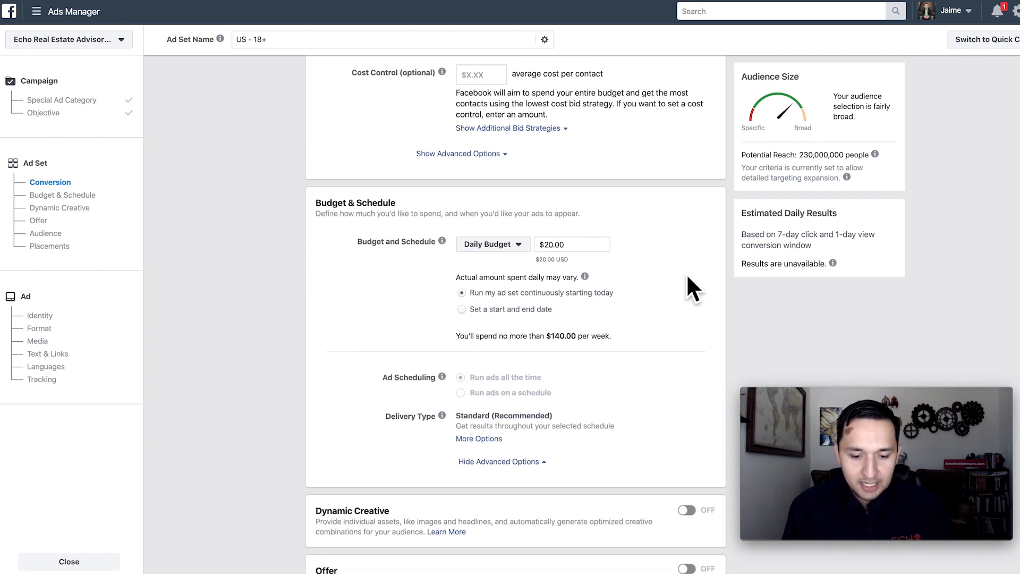
pyautogui.click(602, 249)
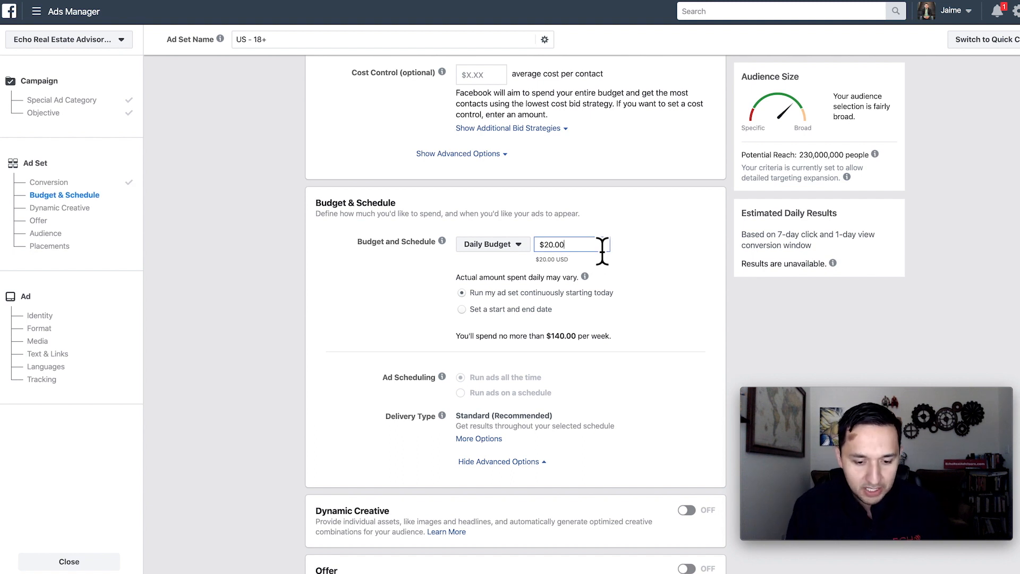
pyautogui.scroll(-6, 602, 249)
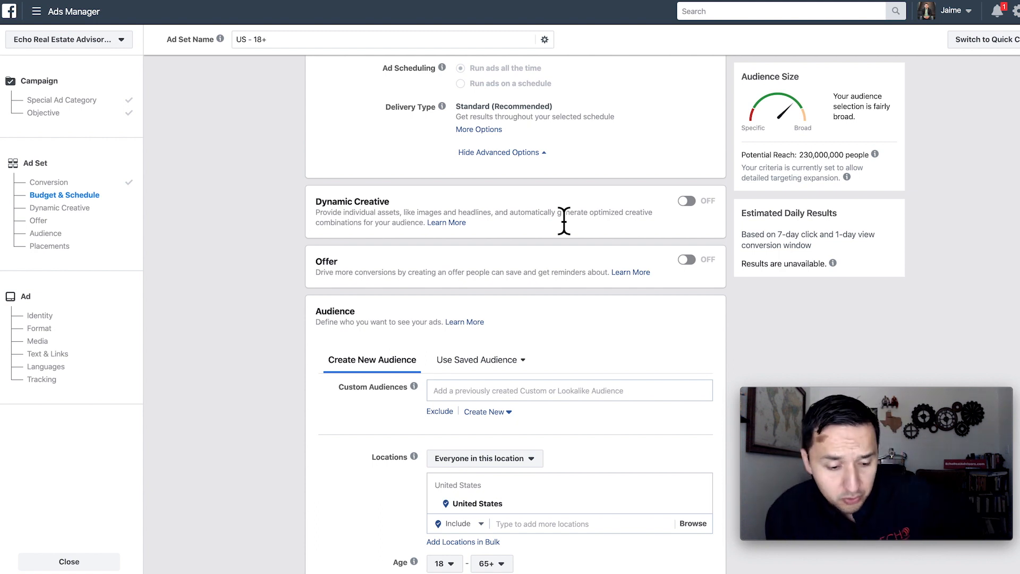
pyautogui.scroll(-1, 564, 218)
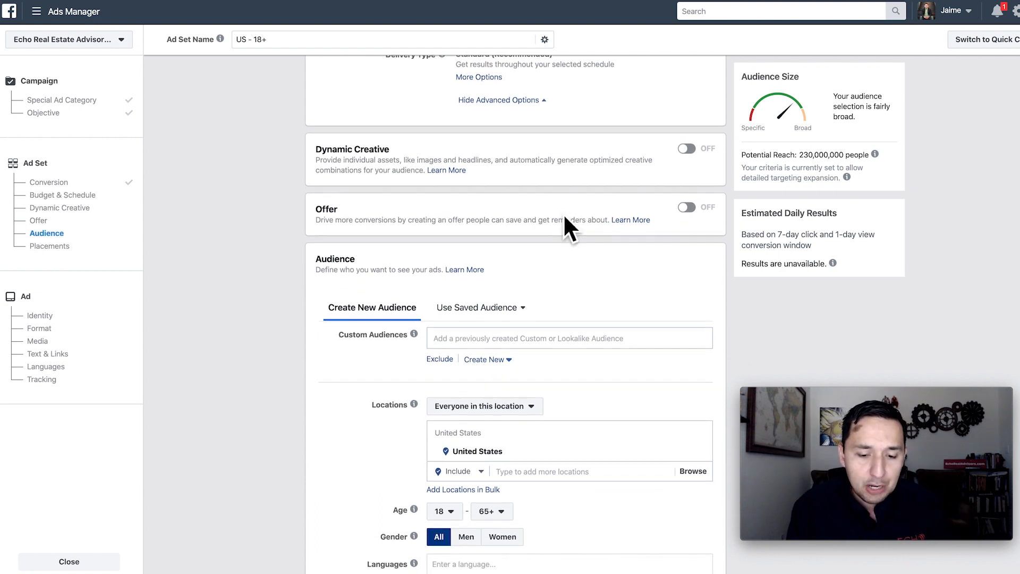
pyautogui.scroll(-2, 564, 218)
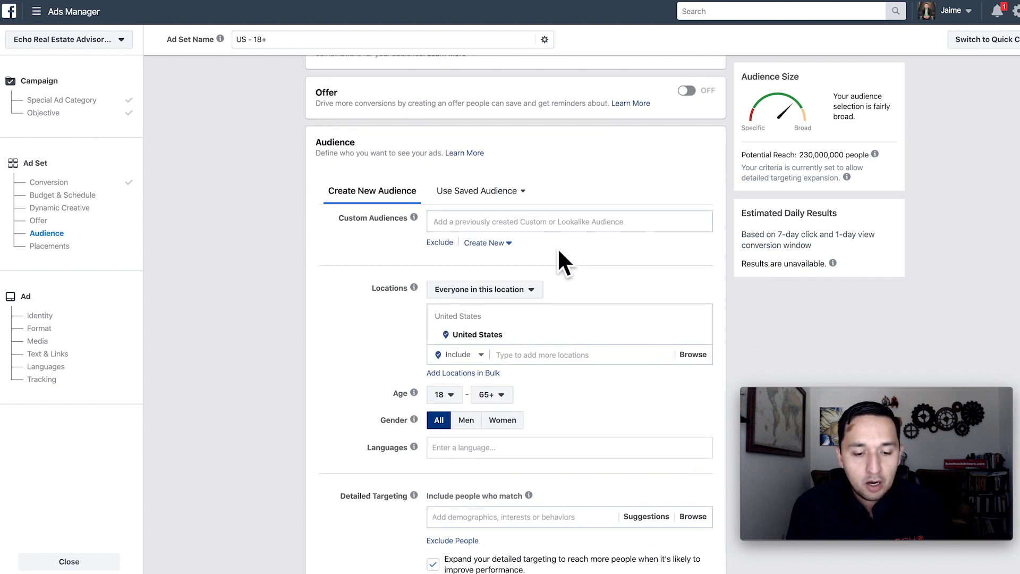
pyautogui.scroll(-2, 557, 247)
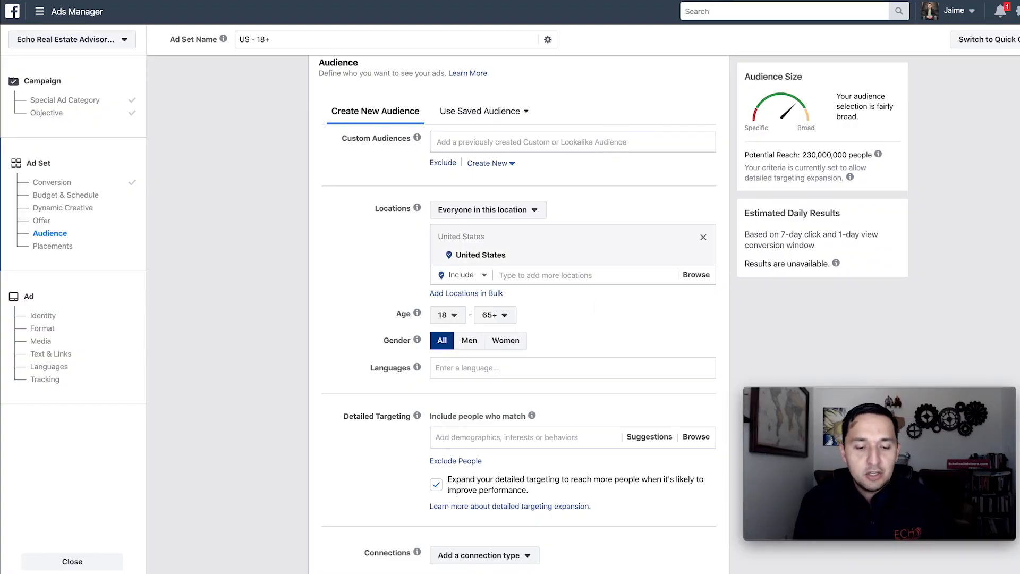
pyautogui.moveTo(709, 263)
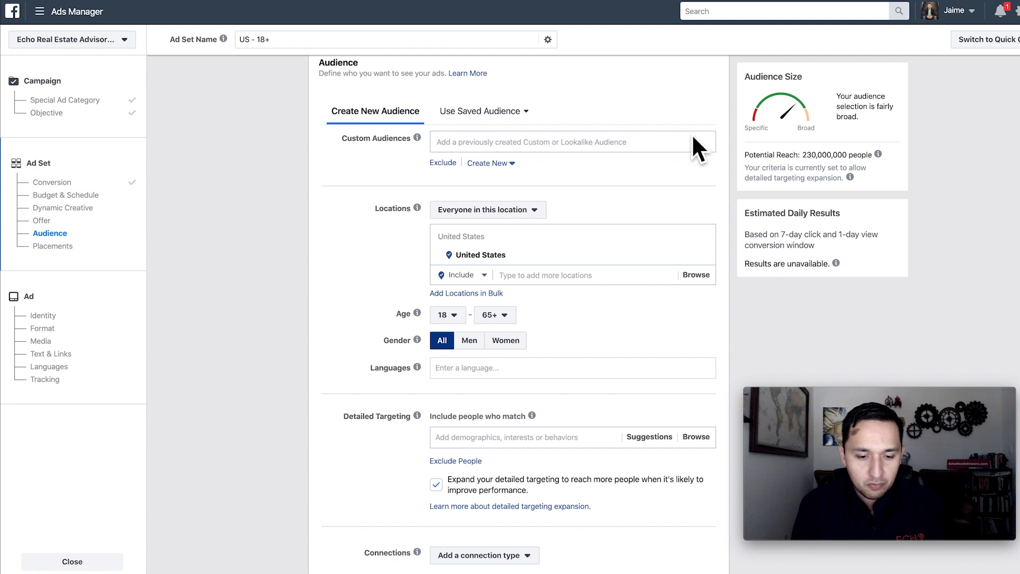
# Restrict the audience to people who live in the chosen location and set the gender to Men.
pyautogui.scroll(-1, 617, 234)
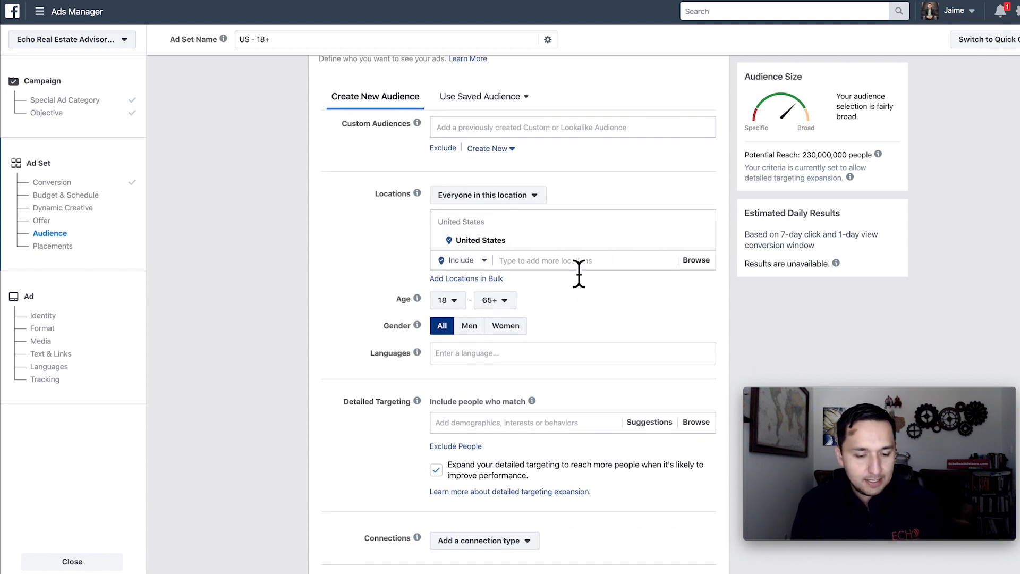
pyautogui.click(511, 198)
pyautogui.click(498, 237)
pyautogui.scroll(-3, 625, 317)
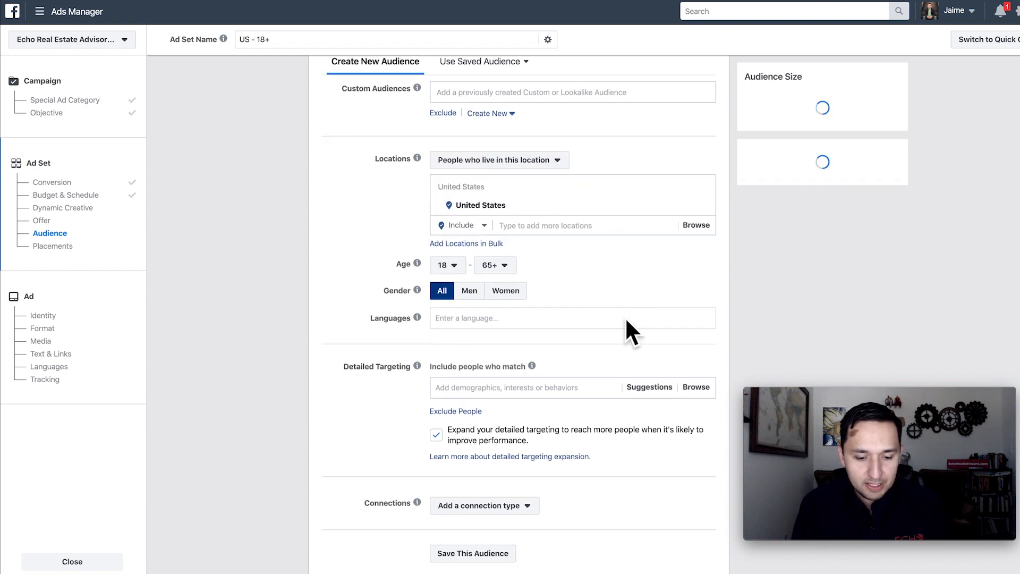
pyautogui.click(470, 207)
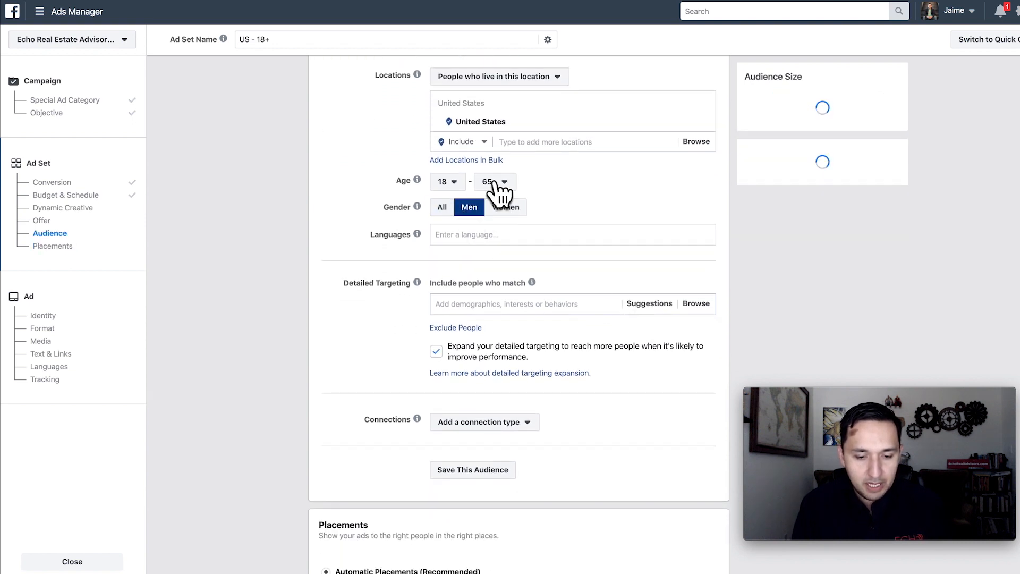
# Search detailed targeting for "wallets" and add the Wallet interest.
pyautogui.scroll(-1, 540, 255)
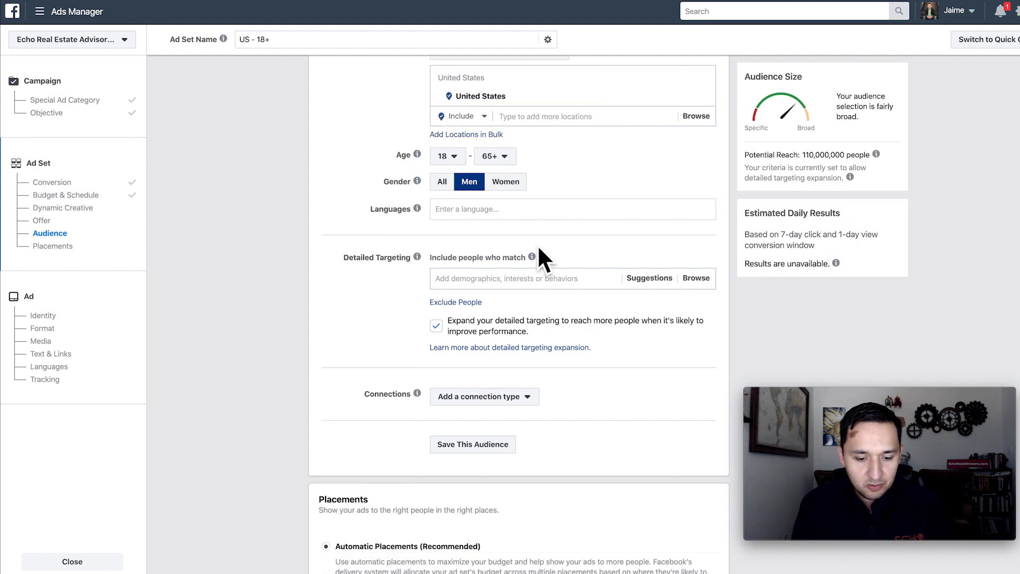
pyautogui.click(473, 241)
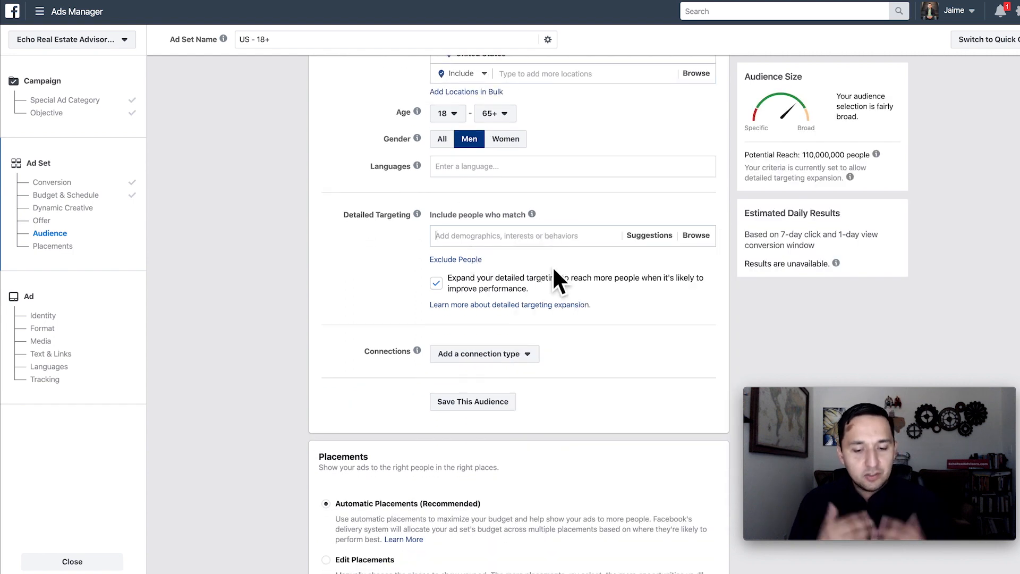
pyautogui.write('wallets')
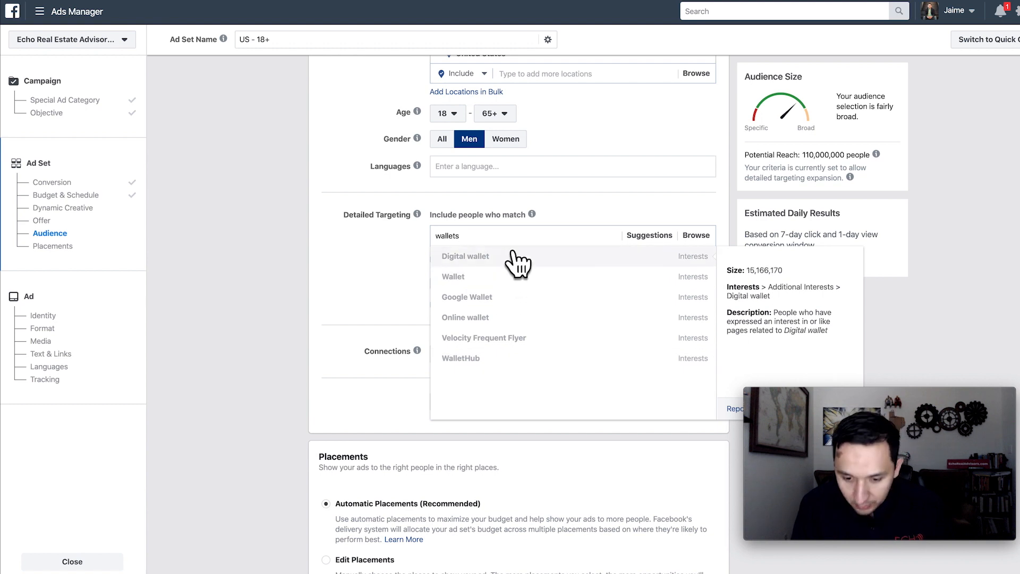
pyautogui.click(491, 273)
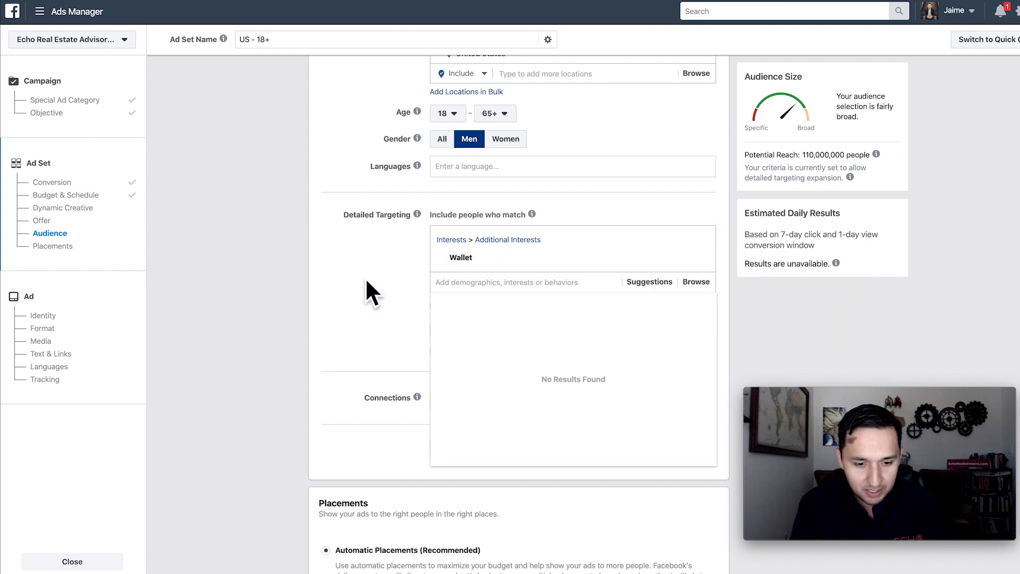
pyautogui.click(365, 278)
# Set the audience's maximum age to 40.
pyautogui.scroll(1, 365, 277)
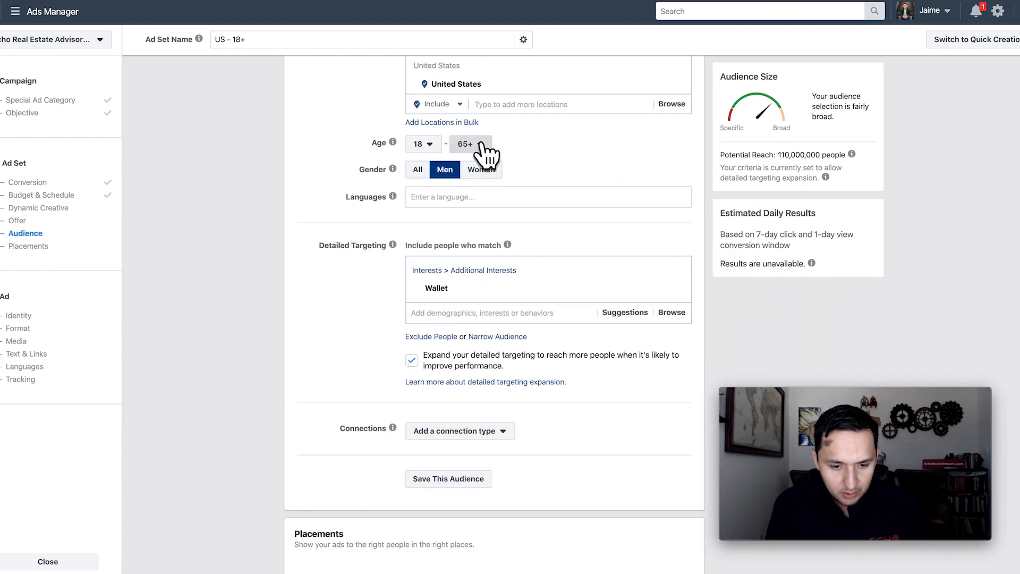
pyautogui.click(481, 145)
pyautogui.scroll(6, 497, 234)
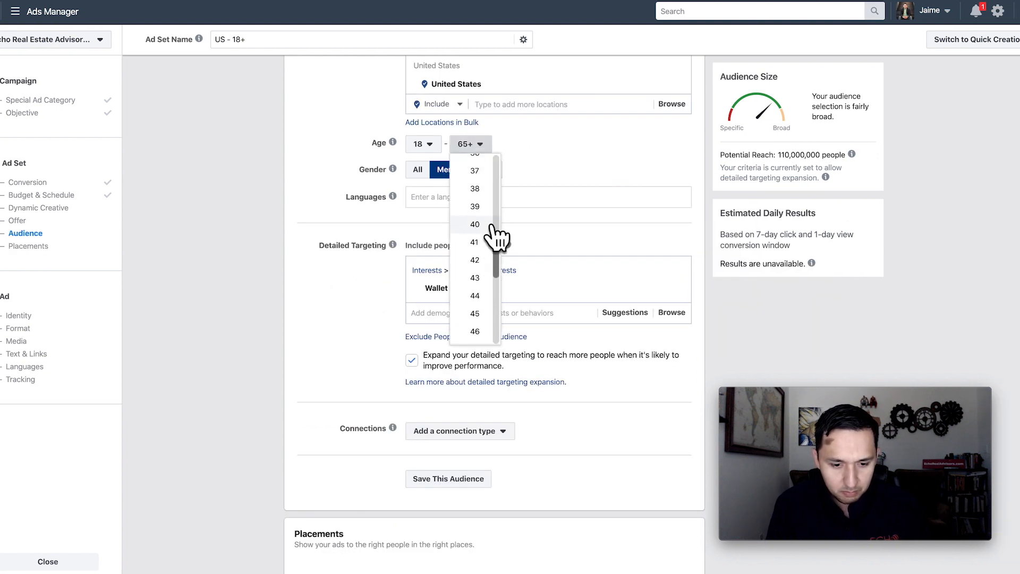
pyautogui.click(475, 224)
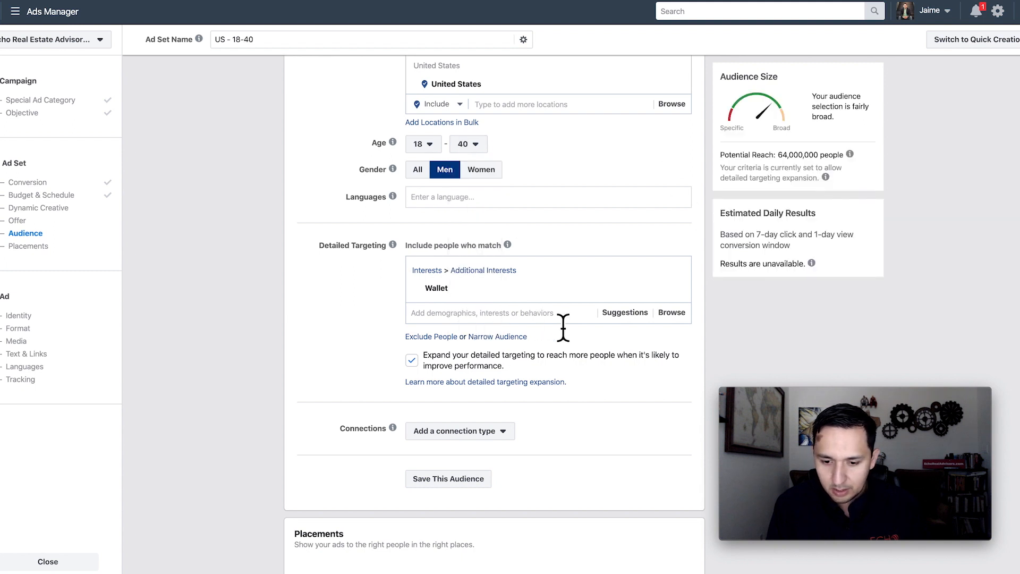
# Narrow the audience to people who must also match the Online wallet interest.
pyautogui.scroll(-1, 563, 327)
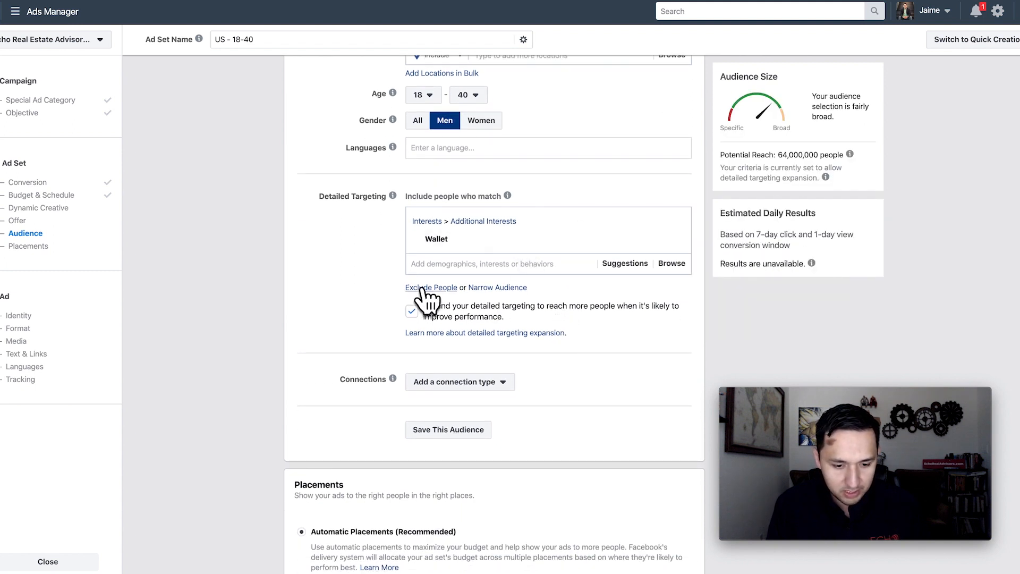
pyautogui.click(494, 288)
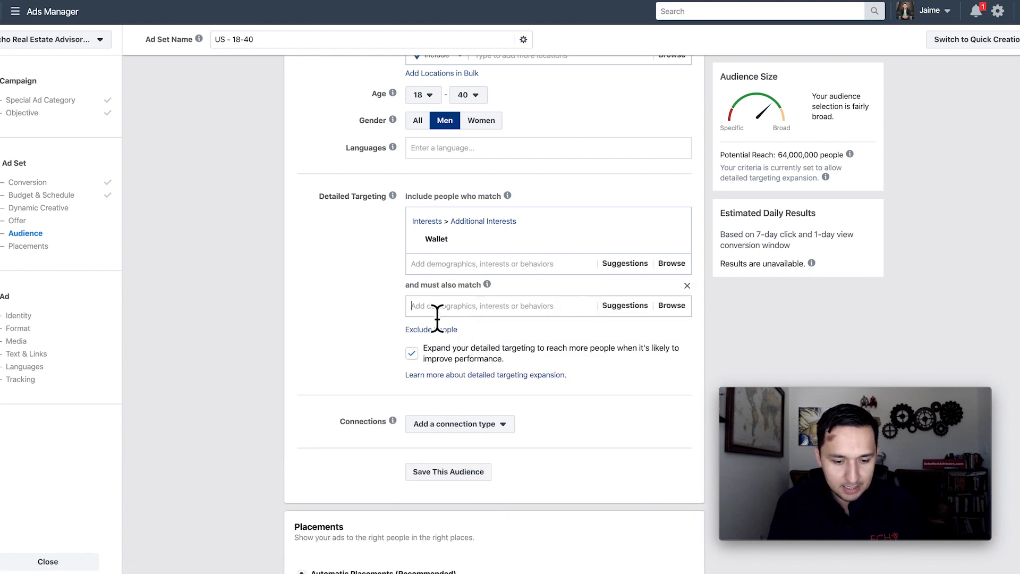
pyautogui.write('walla')
pyautogui.press('BackSpace')
pyautogui.write('et')
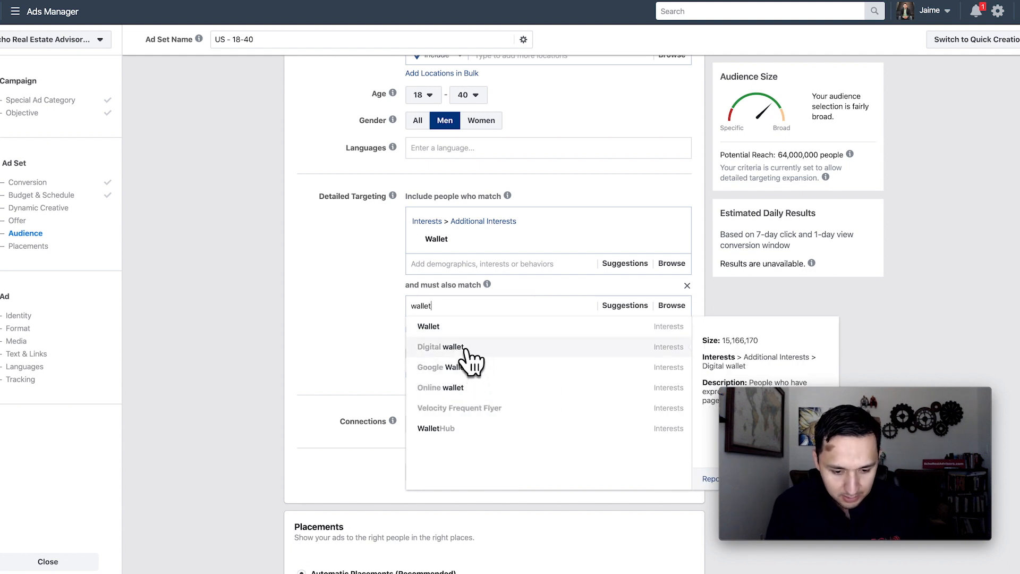
pyautogui.click(471, 394)
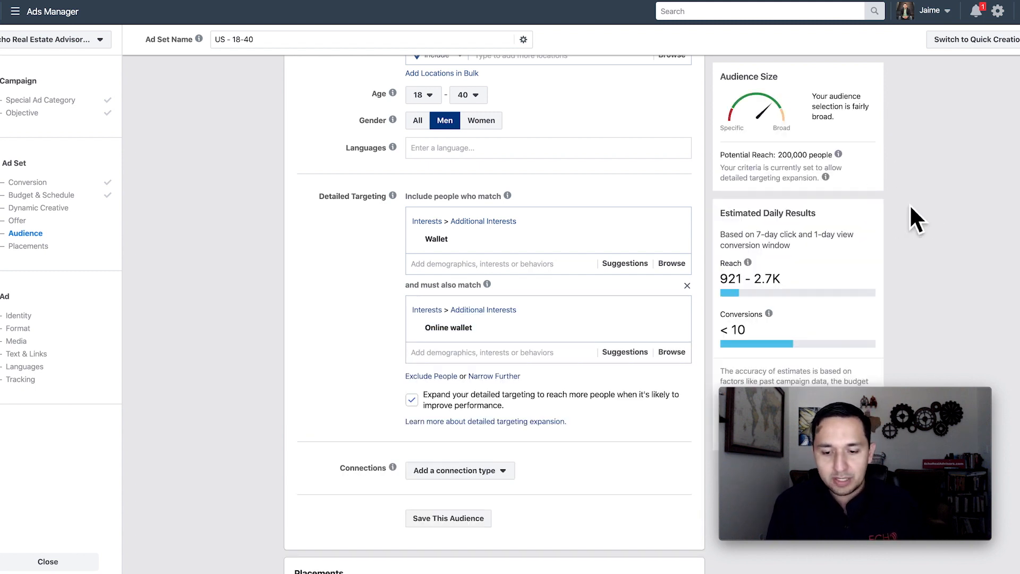
# Switch the ad set to manual placements and exclude the Audience Network and Messenger platforms.
pyautogui.scroll(-2, 910, 204)
pyautogui.scroll(-3, 910, 204)
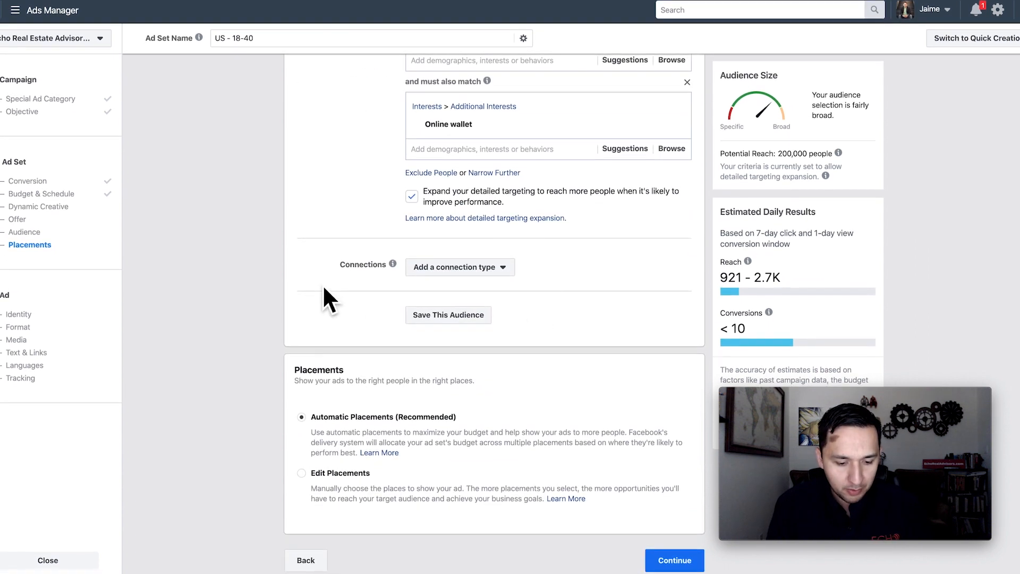
pyautogui.click(301, 474)
pyautogui.scroll(-4, 301, 482)
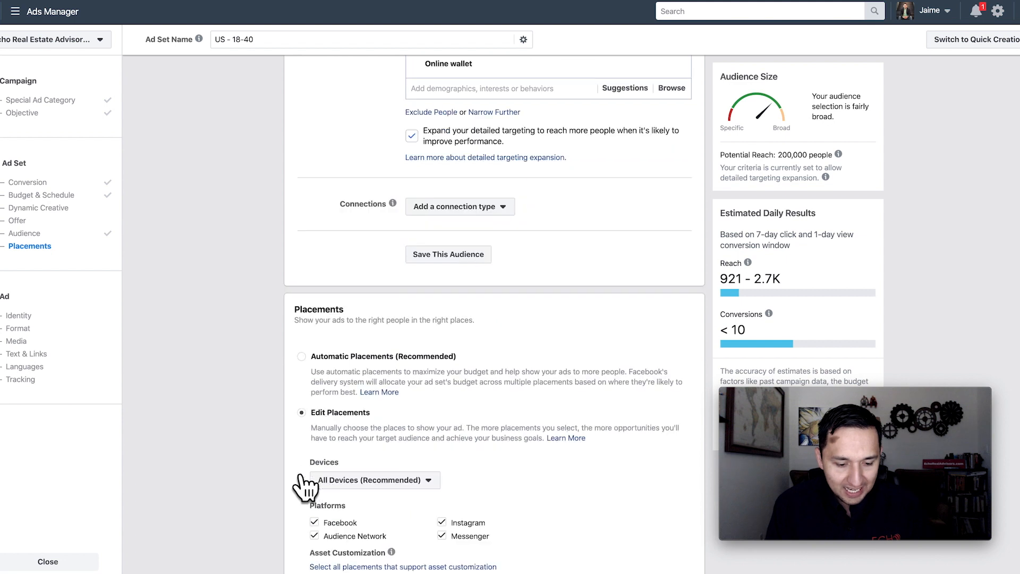
pyautogui.scroll(-3, 342, 394)
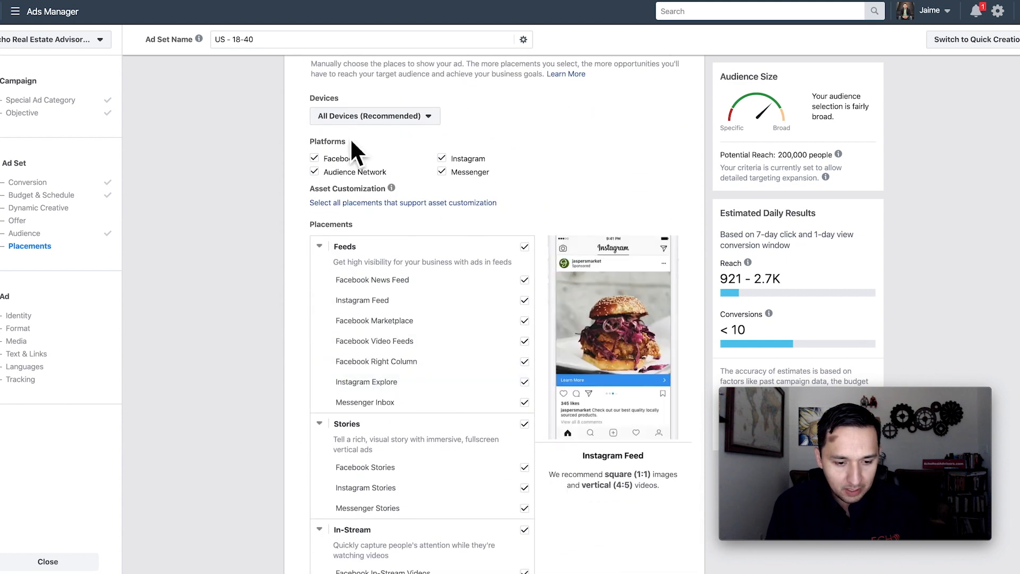
pyautogui.click(314, 172)
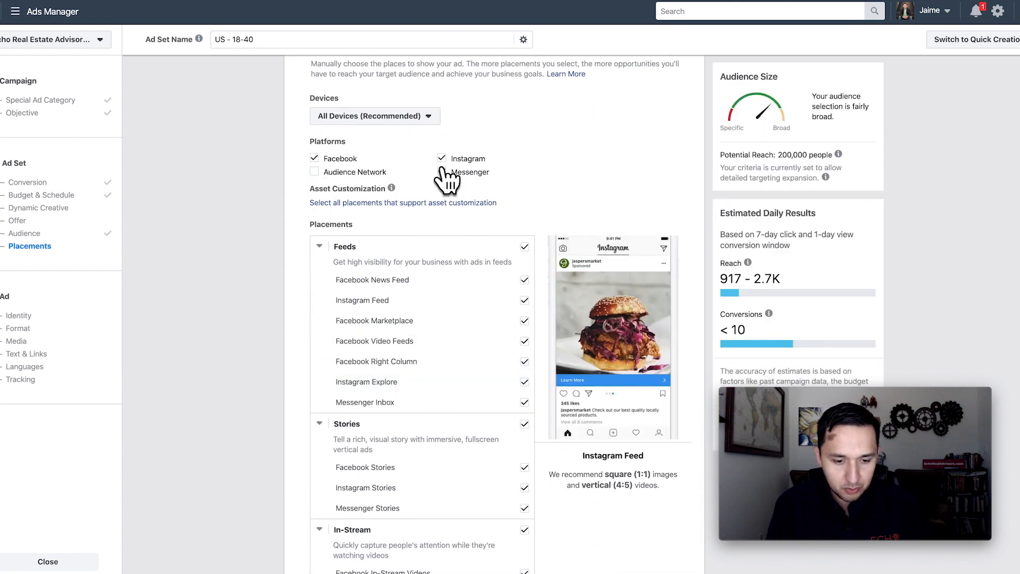
pyautogui.click(442, 171)
# Exclude the Facebook Marketplace, Facebook Video Feeds, Facebook Right Column and Instagram Explore placements from Feeds.
pyautogui.scroll(-1, 491, 232)
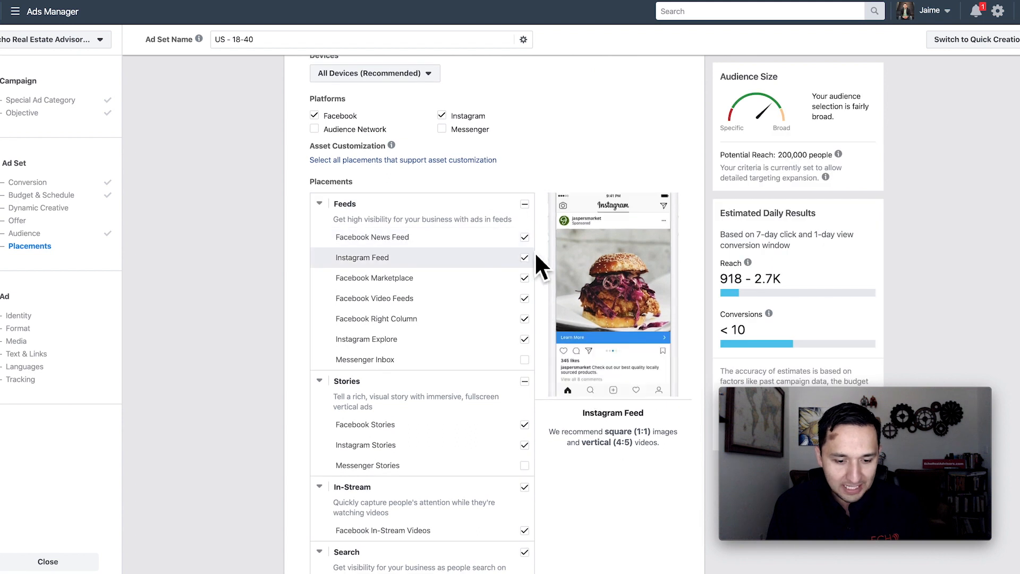
pyautogui.click(525, 278)
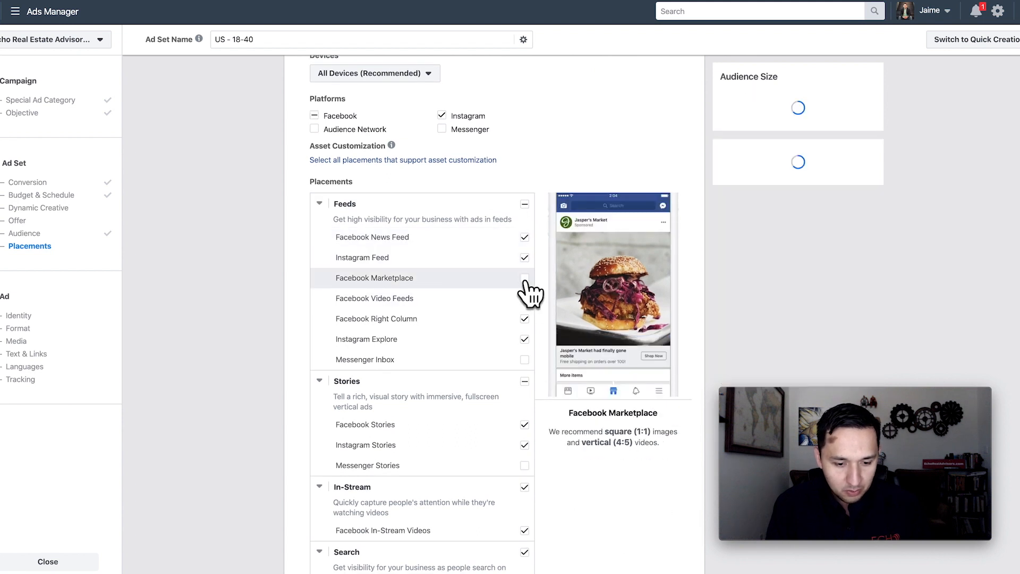
pyautogui.click(525, 298)
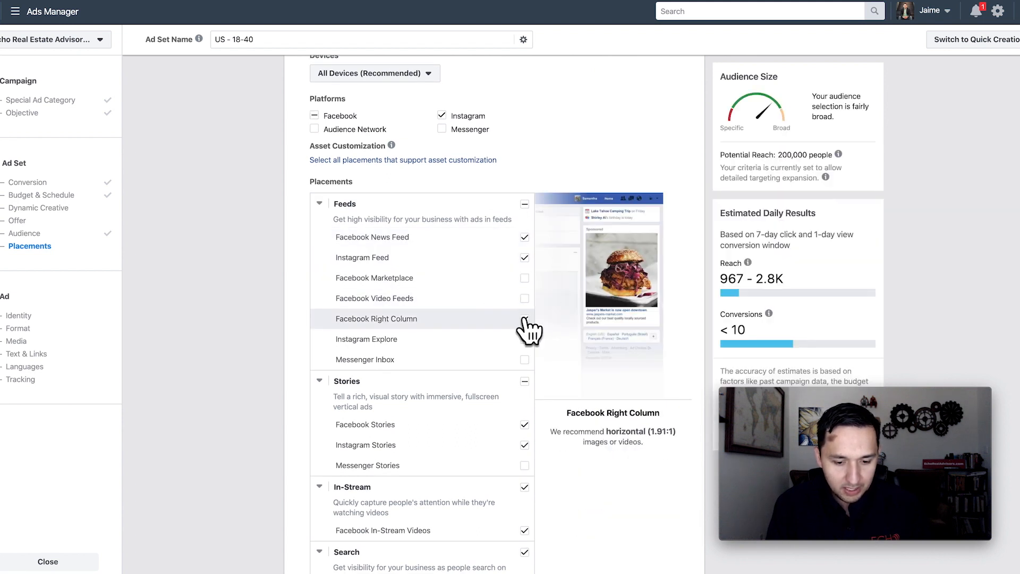
pyautogui.click(525, 319)
pyautogui.click(525, 342)
# Exclude the In-Stream, Search and In-Article placement groups from the ad set.
pyautogui.scroll(-2, 526, 353)
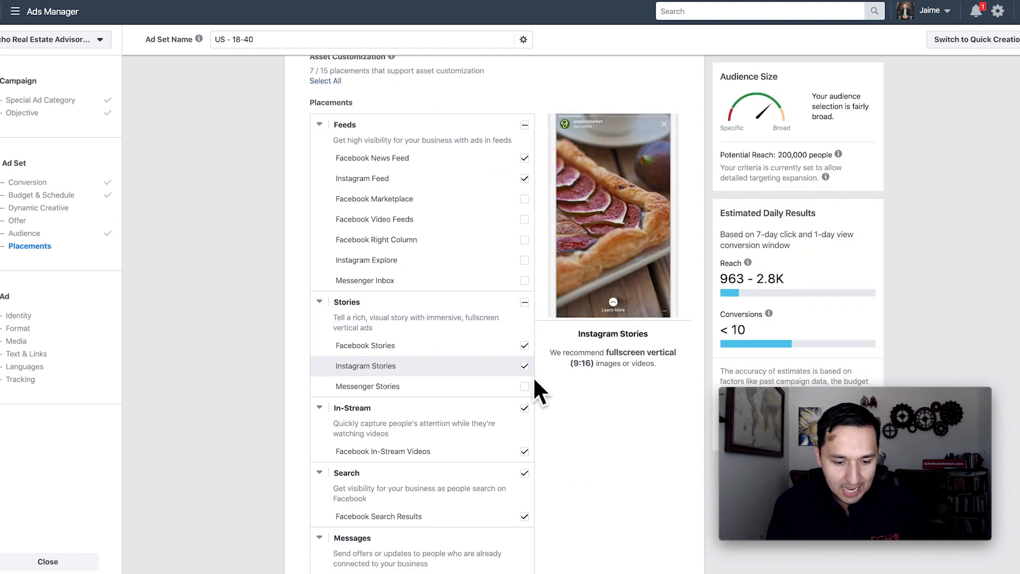
pyautogui.click(524, 408)
pyautogui.scroll(-4, 525, 408)
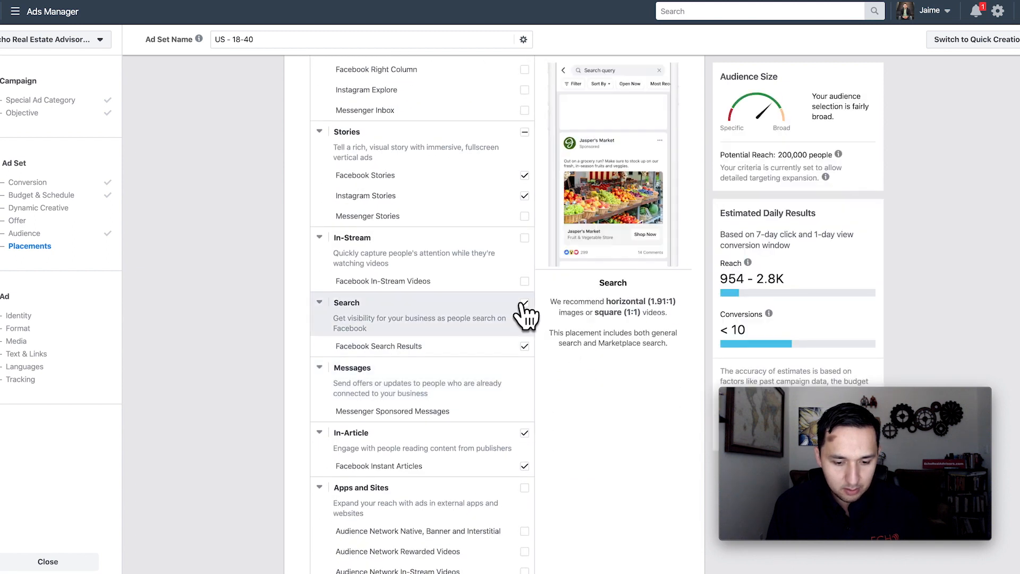
pyautogui.click(525, 303)
pyautogui.scroll(-3, 527, 303)
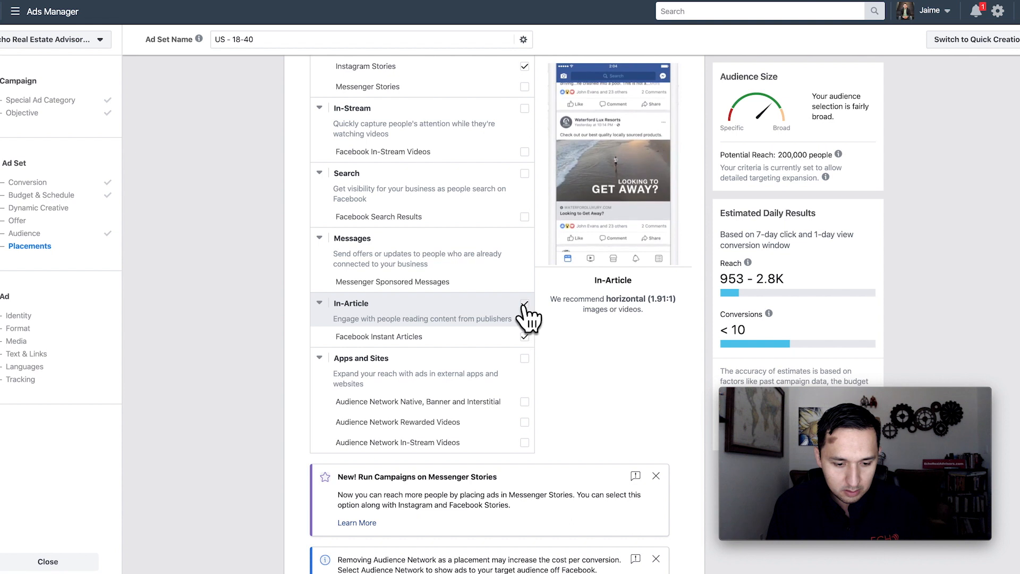
pyautogui.click(525, 303)
# Dismiss the Marketplace, Audience Network and Messenger Stories suggestions under the placements and continue to the ad setup.
pyautogui.scroll(-3, 579, 393)
pyautogui.scroll(-4, 579, 391)
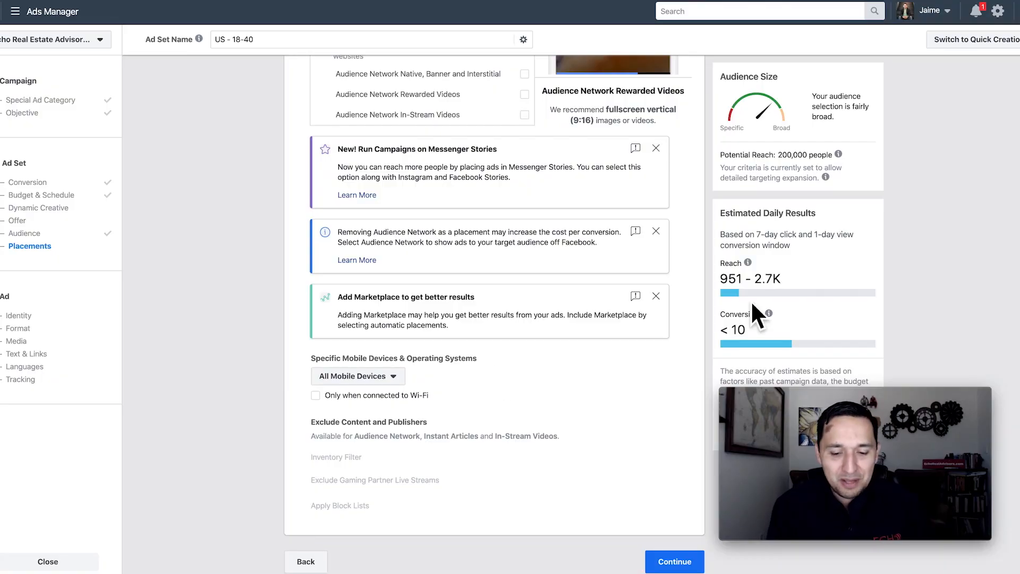
pyautogui.click(656, 296)
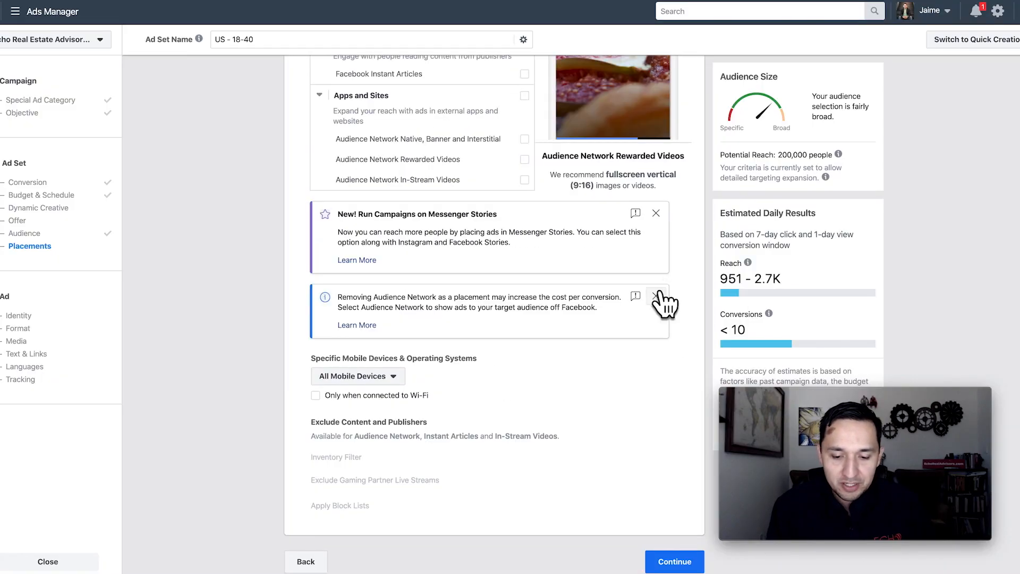
pyautogui.click(656, 296)
pyautogui.click(657, 279)
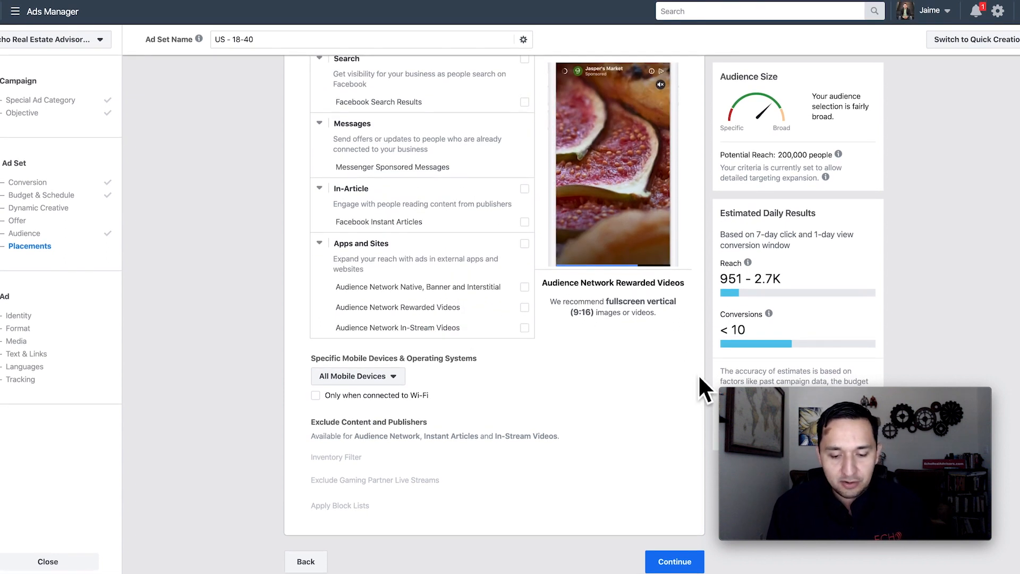
pyautogui.click(674, 561)
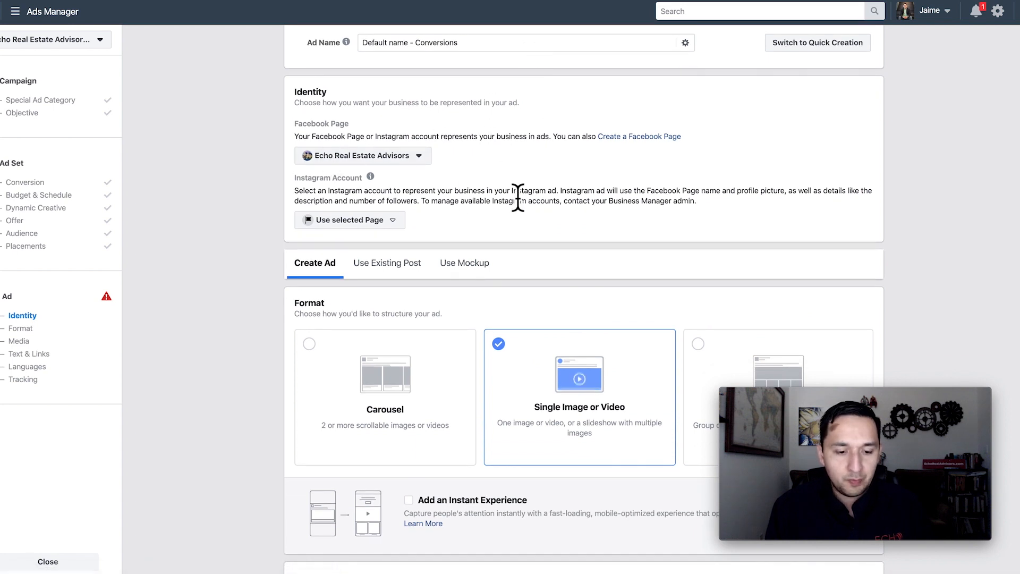
# Set the ad's format to Carousel.
pyautogui.scroll(-2, 518, 197)
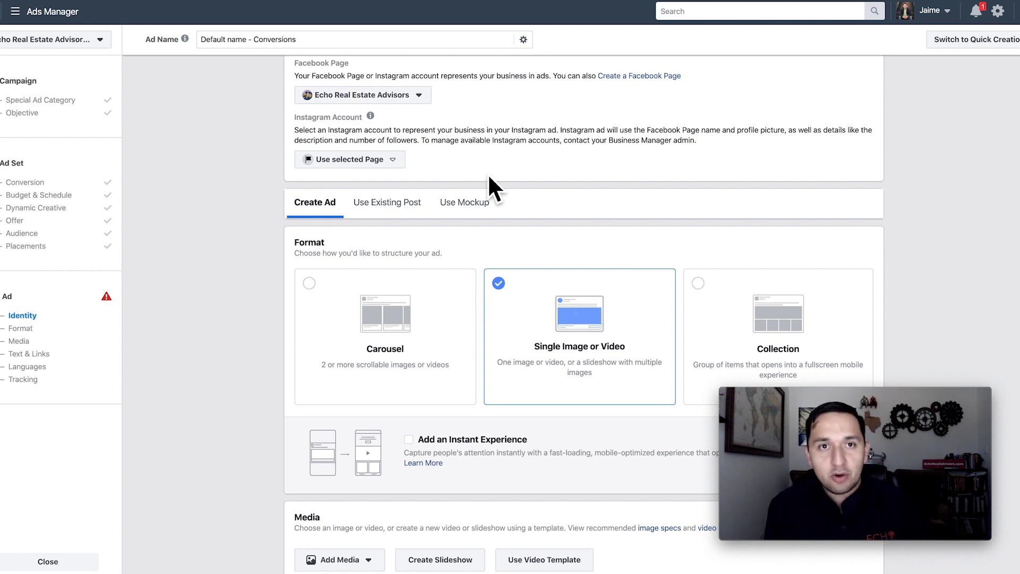
pyautogui.scroll(-2, 489, 179)
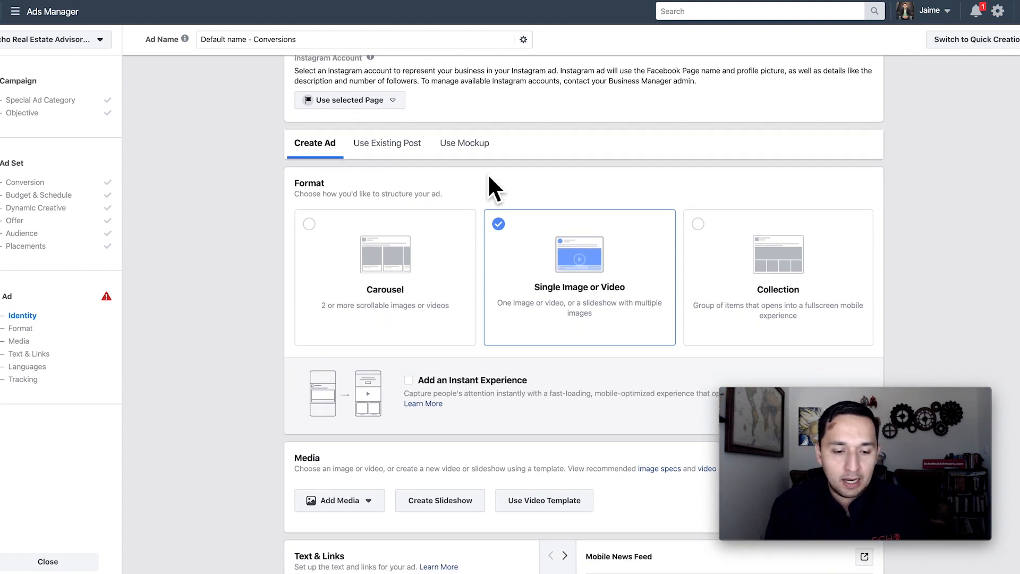
pyautogui.scroll(2, 490, 178)
pyautogui.scroll(1, 489, 177)
pyautogui.scroll(-3, 489, 177)
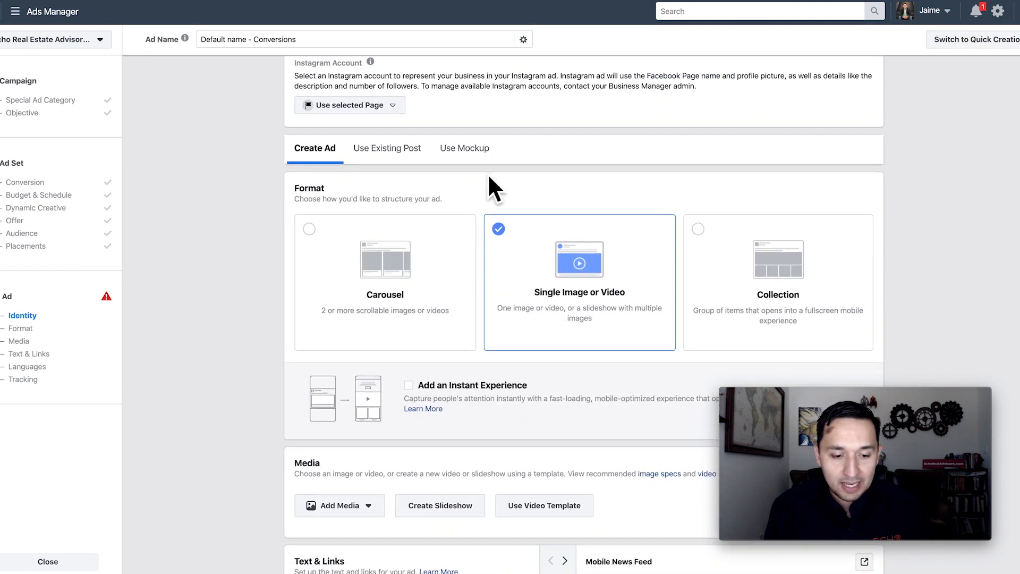
pyautogui.scroll(-1, 490, 178)
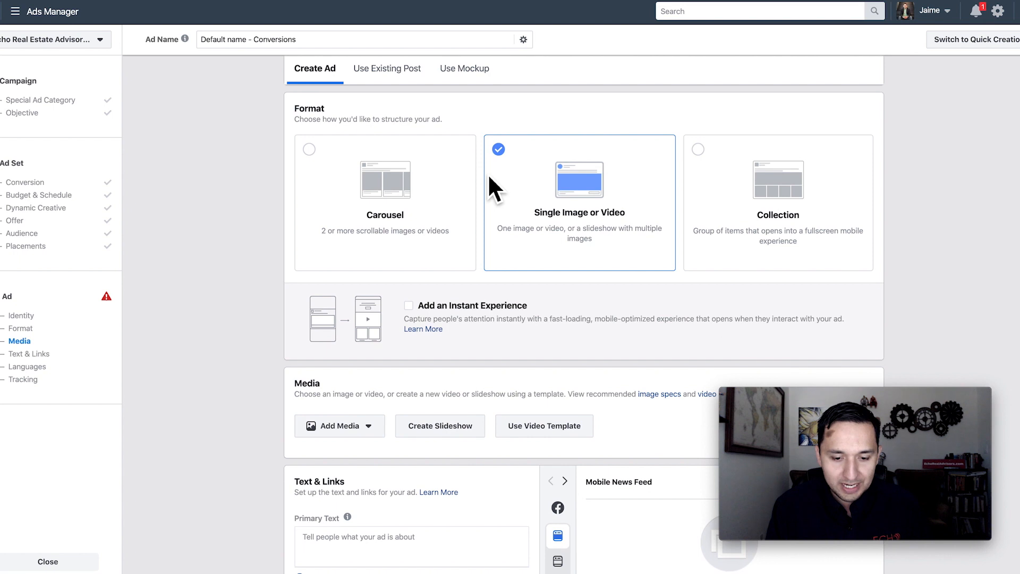
pyautogui.scroll(-1, 489, 186)
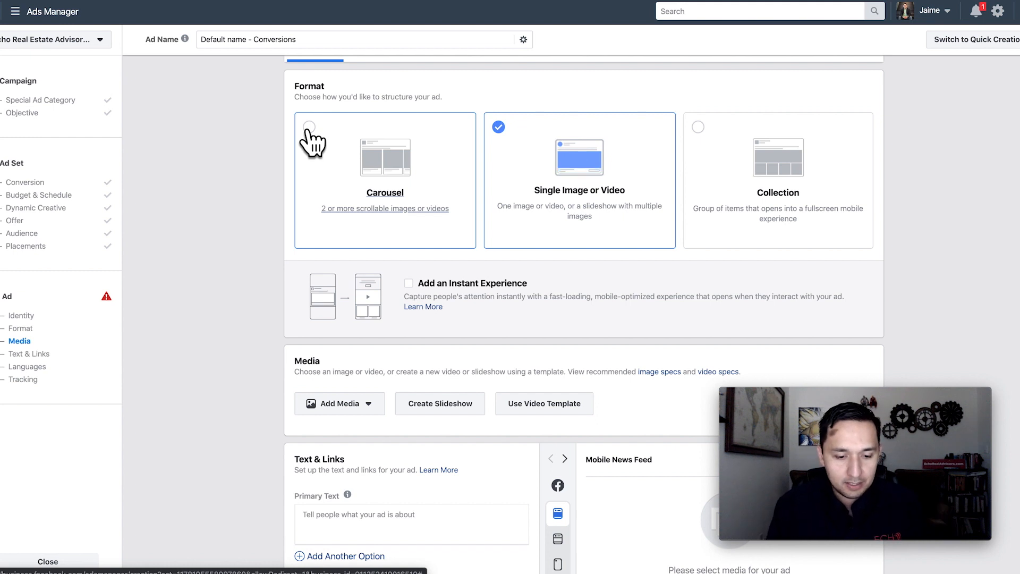
pyautogui.click(310, 129)
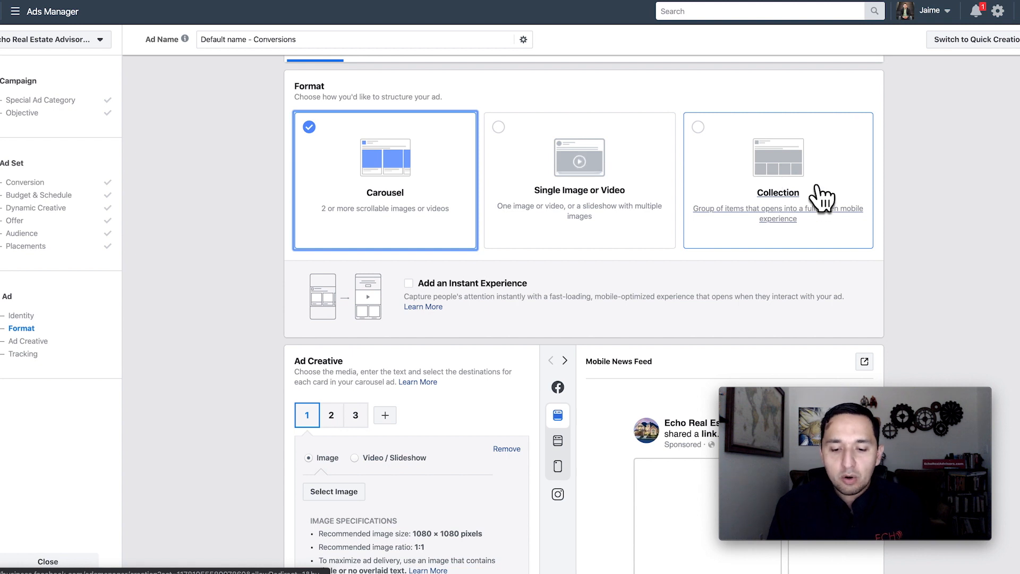
# Examine the first carousel card's creative settings, including its image specifications, headline, description and website URL fields.
pyautogui.scroll(-1, 818, 192)
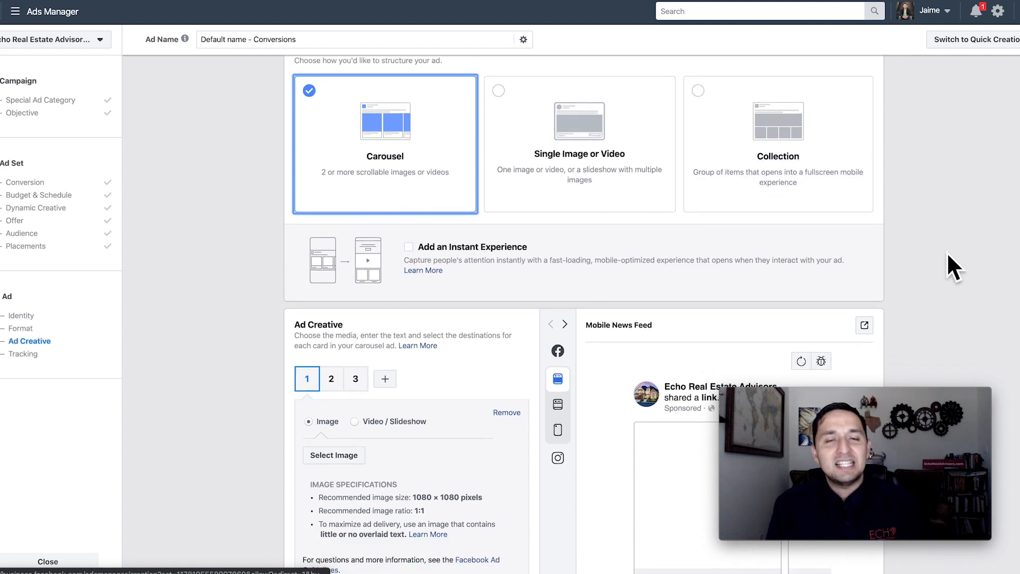
pyautogui.scroll(-3, 949, 253)
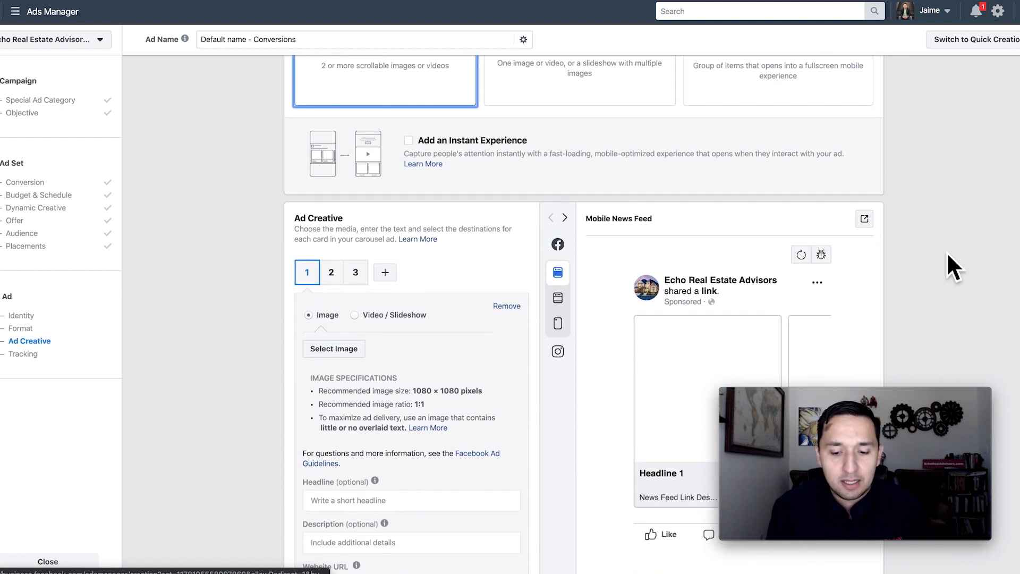
pyautogui.scroll(4, 948, 253)
pyautogui.scroll(1, 947, 251)
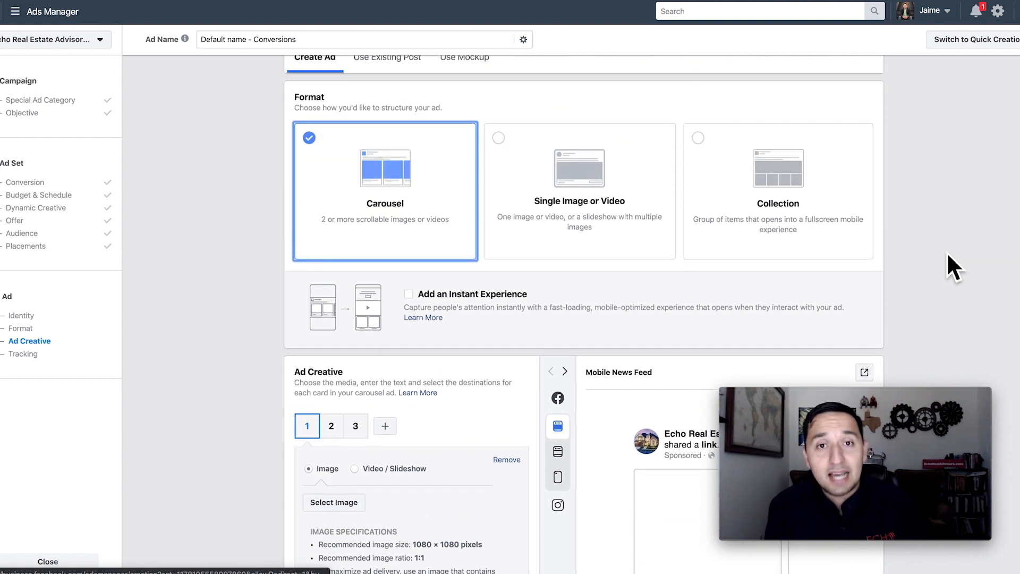
pyautogui.scroll(-5, 947, 252)
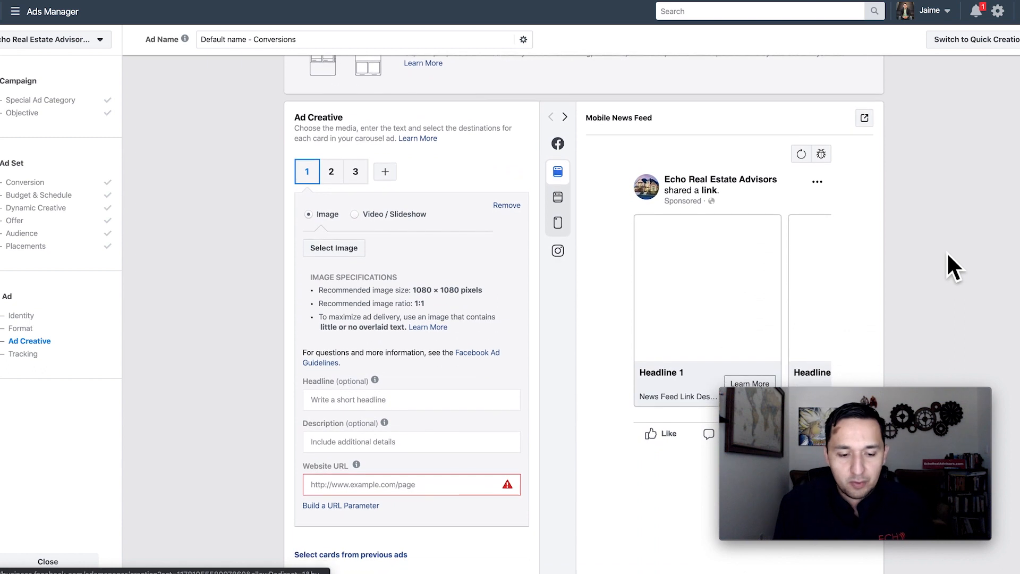
pyautogui.scroll(3, 947, 252)
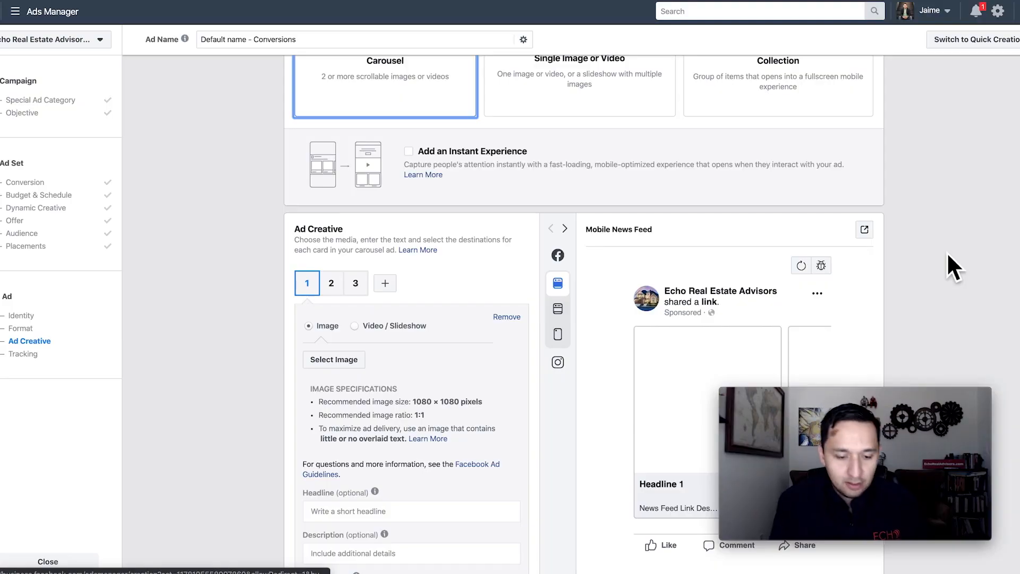
pyautogui.scroll(-3, 947, 252)
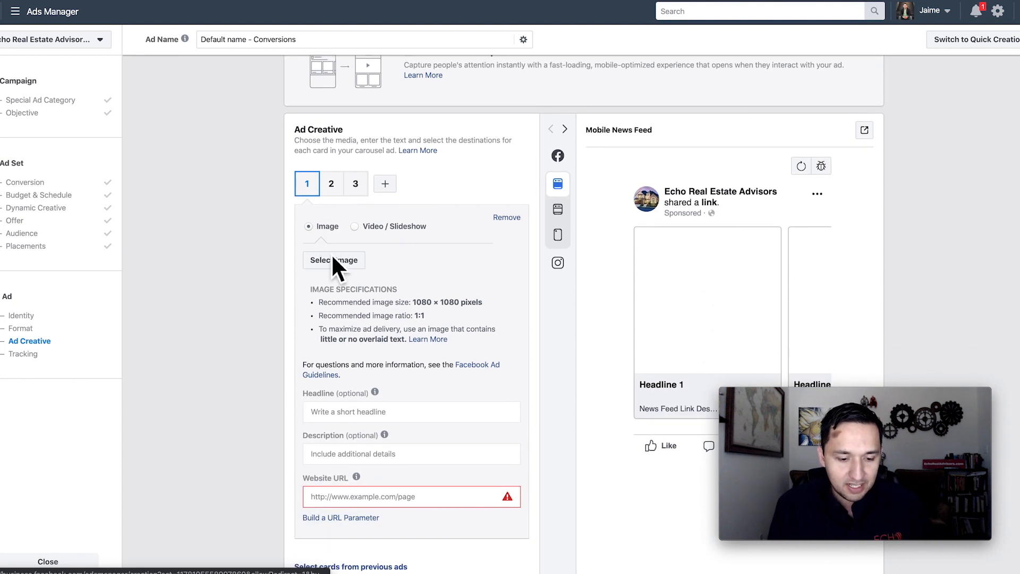
pyautogui.click(406, 416)
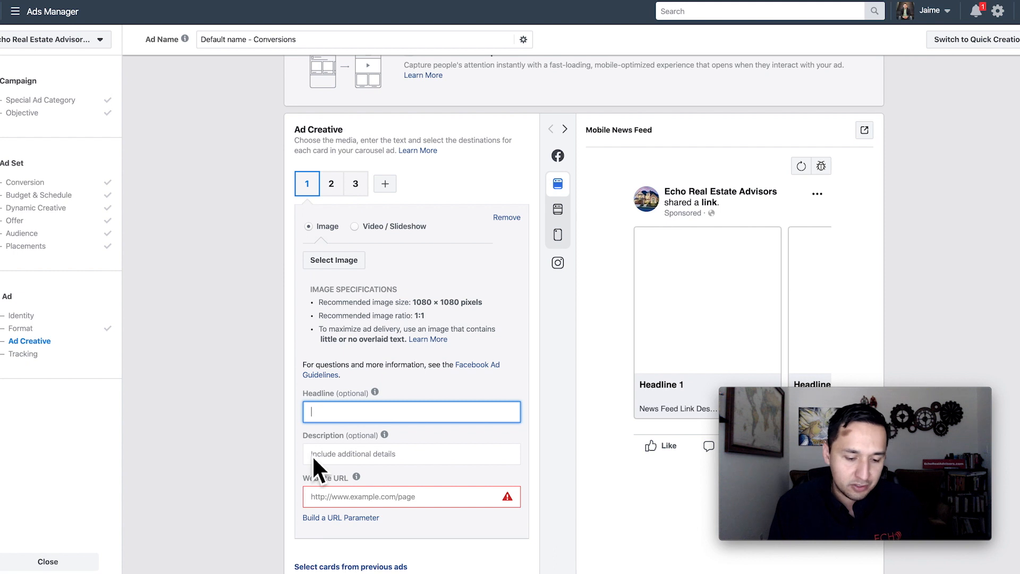
pyautogui.scroll(-1, 298, 495)
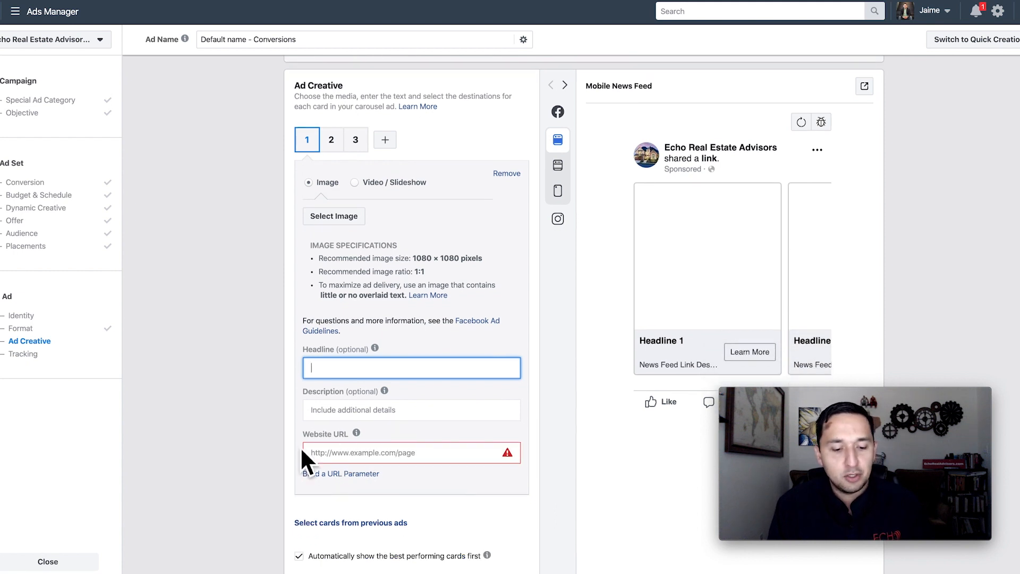
# Look through carousel cards 2 and 3, and add a fourth and a fifth card.
pyautogui.click(331, 141)
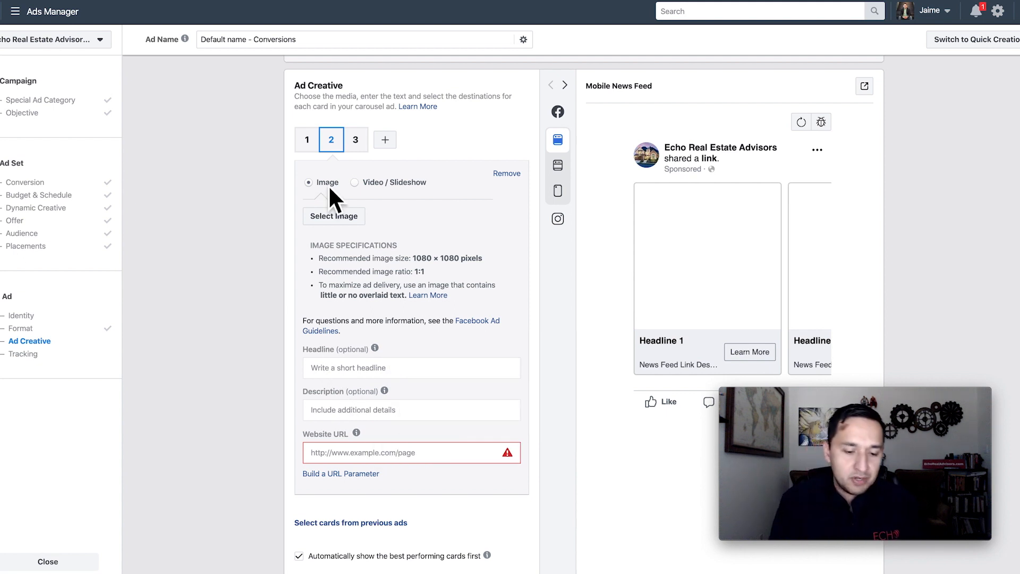
pyautogui.click(357, 138)
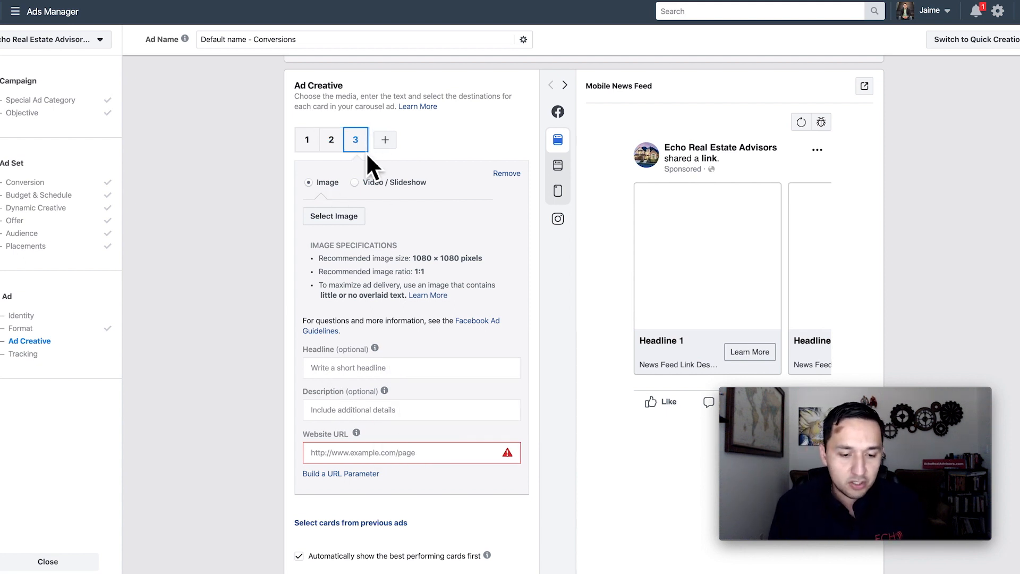
pyautogui.click(385, 139)
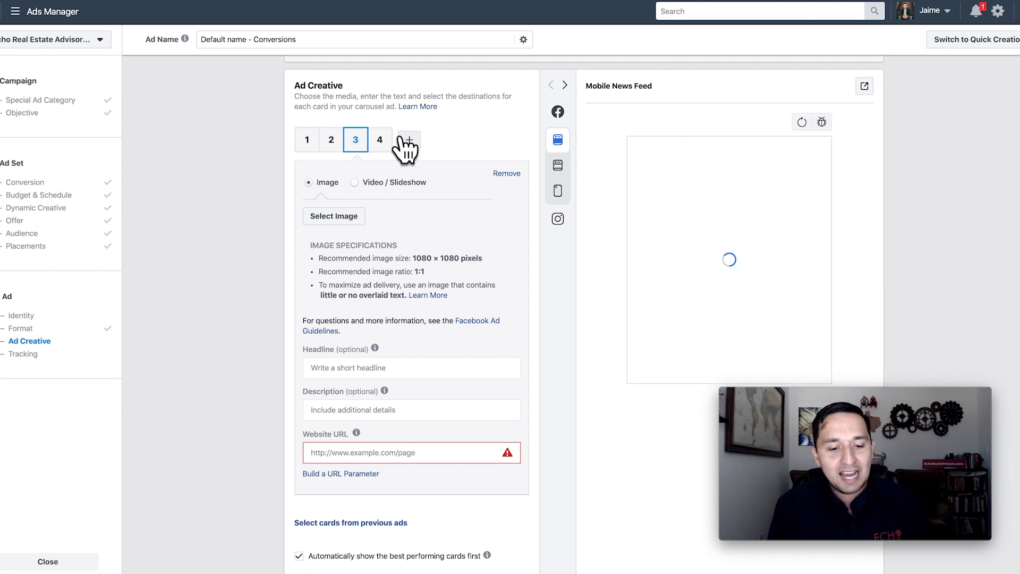
pyautogui.click(409, 139)
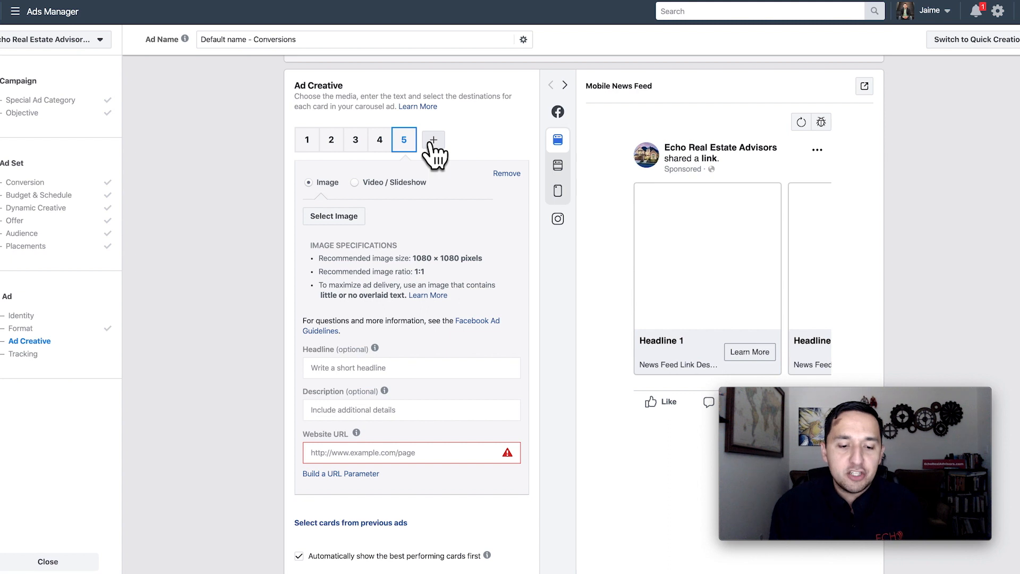
# Switch the fifth carousel card's media type to Video / Slideshow and review its video and slideshow specifications.
pyautogui.scroll(-1, 434, 146)
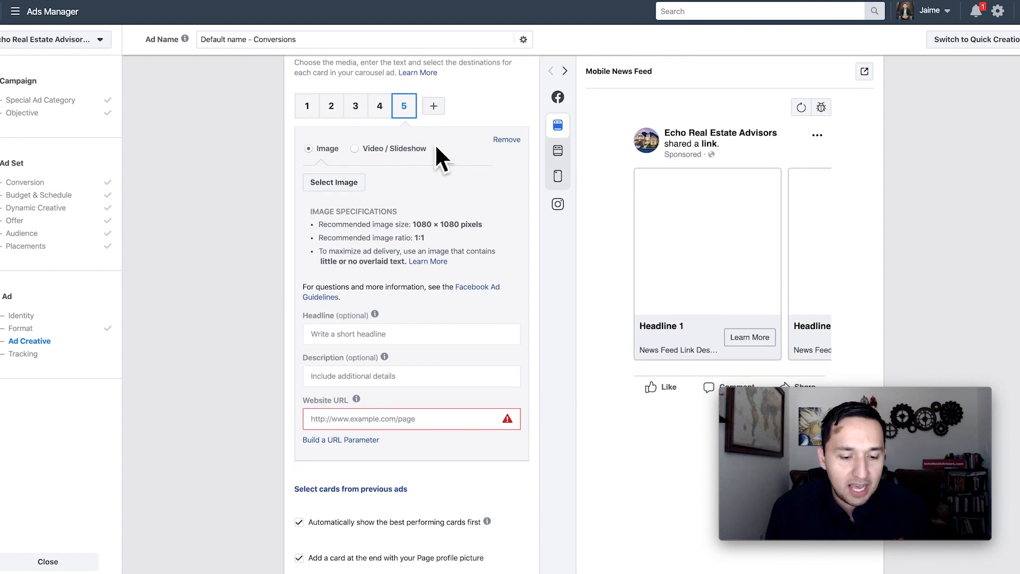
pyautogui.click(355, 144)
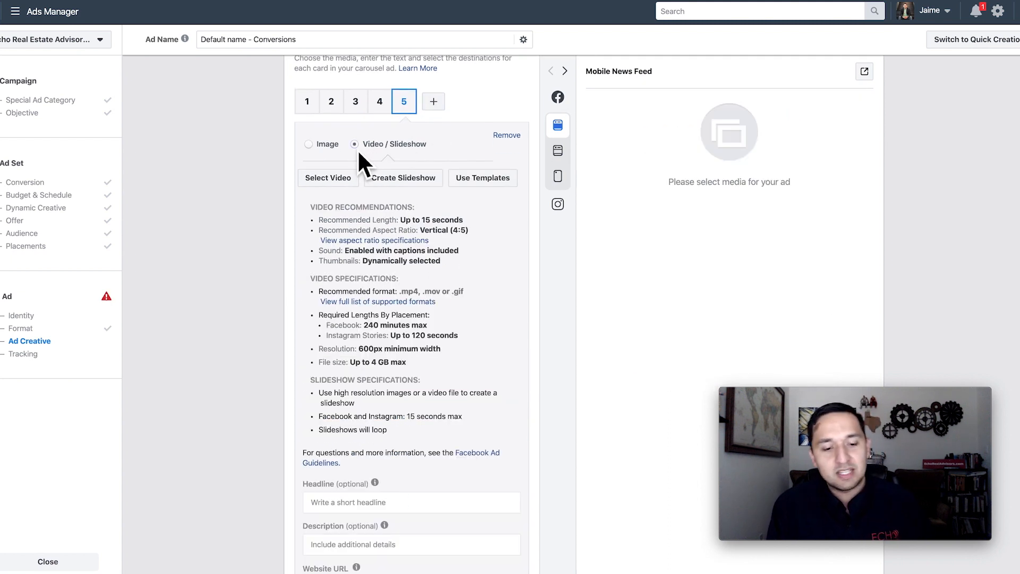
pyautogui.scroll(-5, 319, 513)
pyautogui.scroll(3, 318, 507)
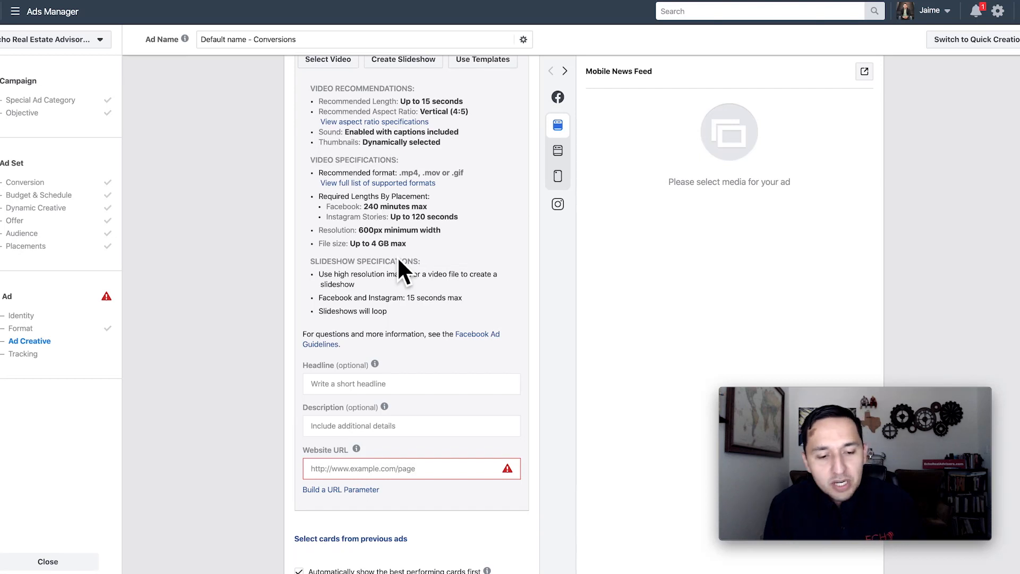
pyautogui.tripleClick(382, 227)
pyautogui.click(378, 225)
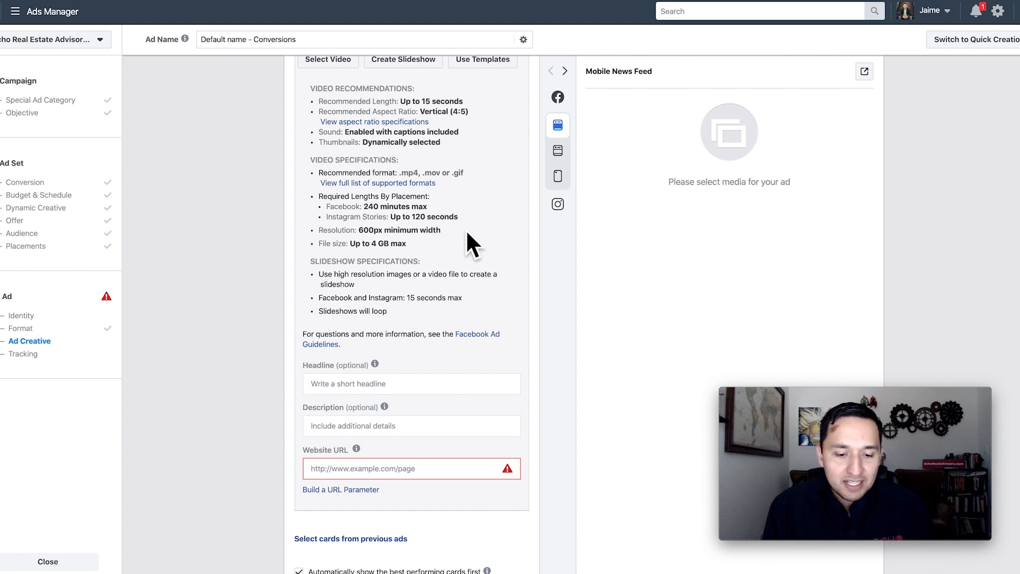
pyautogui.scroll(-2, 474, 235)
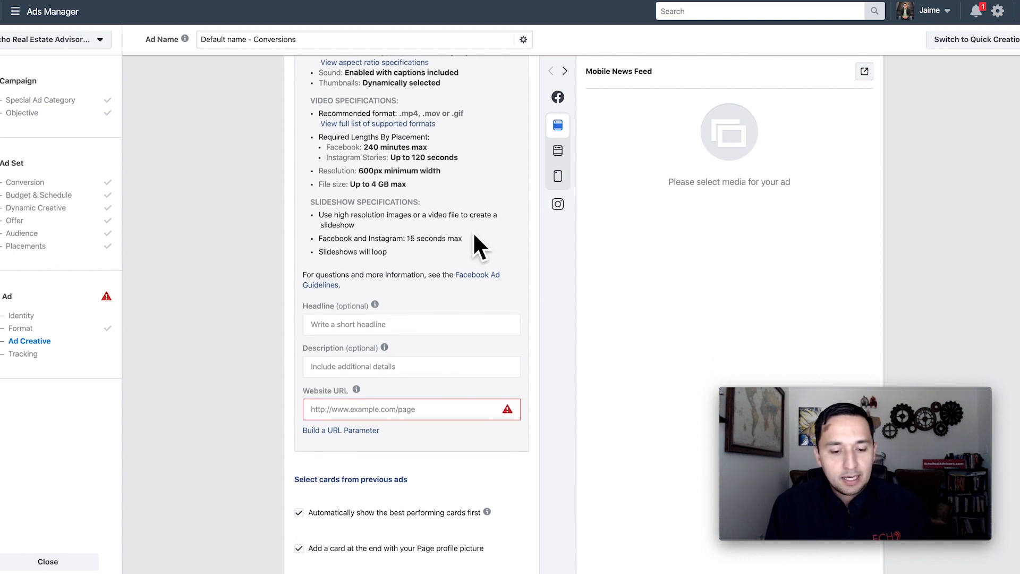
pyautogui.scroll(3, 475, 235)
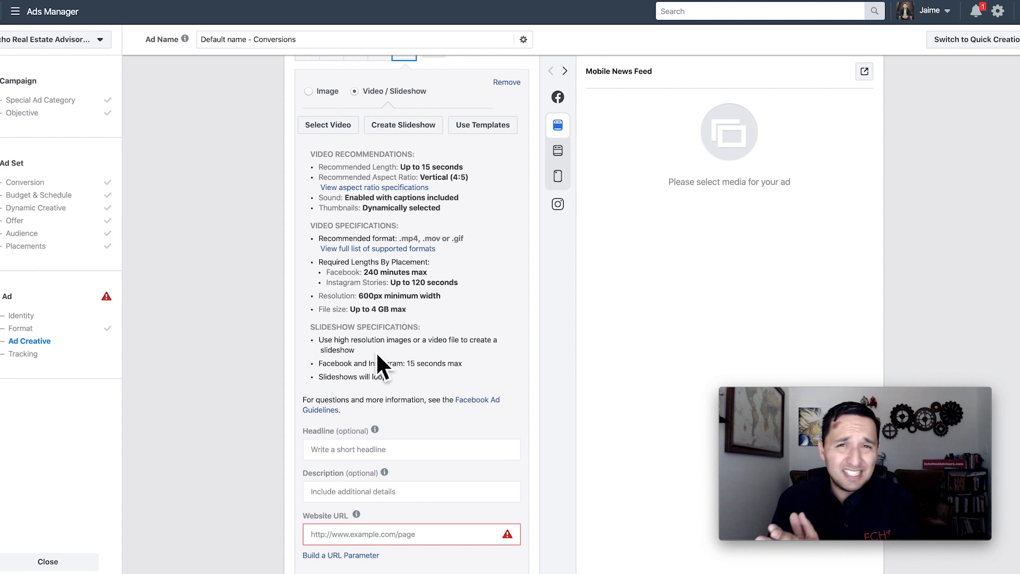
pyautogui.scroll(3, 375, 352)
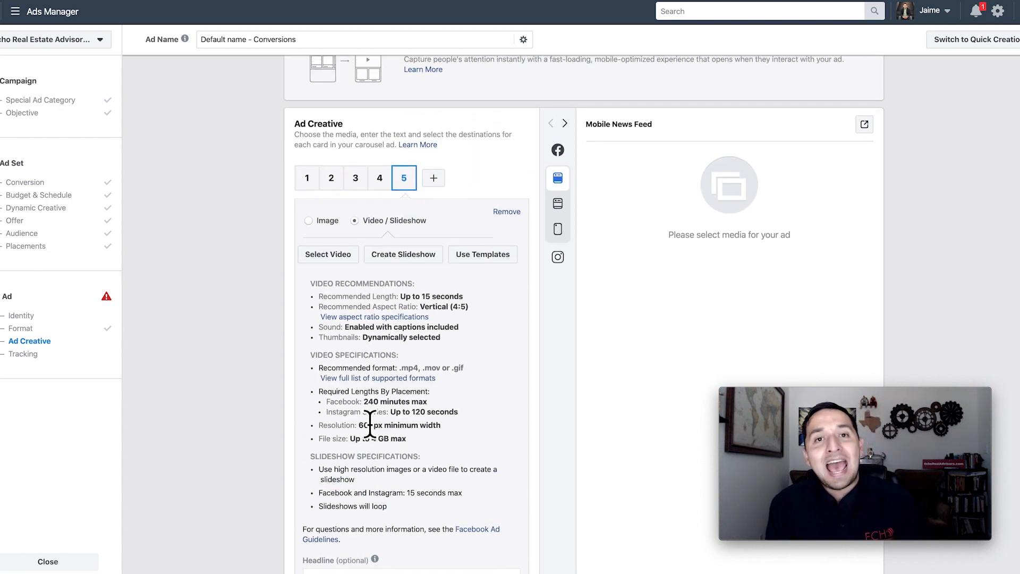
# Turn off adding a card at the end of the carousel with the Page profile picture.
pyautogui.scroll(-6, 369, 321)
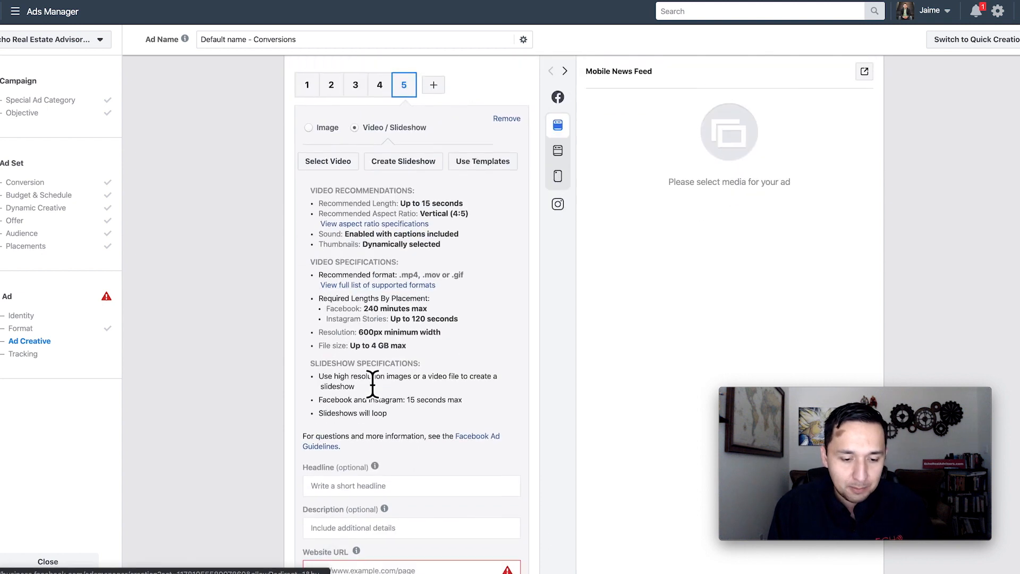
pyautogui.scroll(-8, 374, 379)
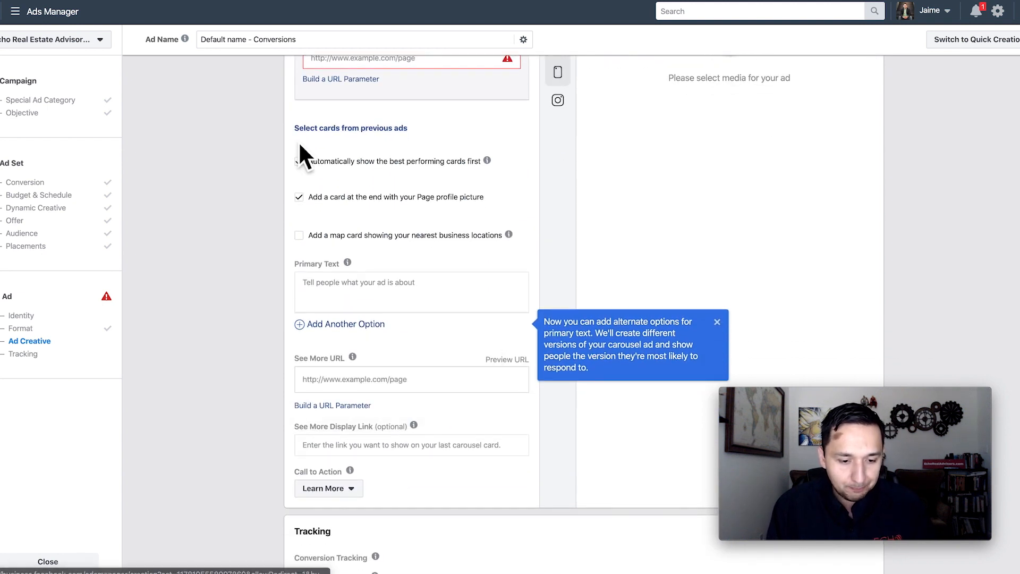
pyautogui.scroll(-1, 299, 151)
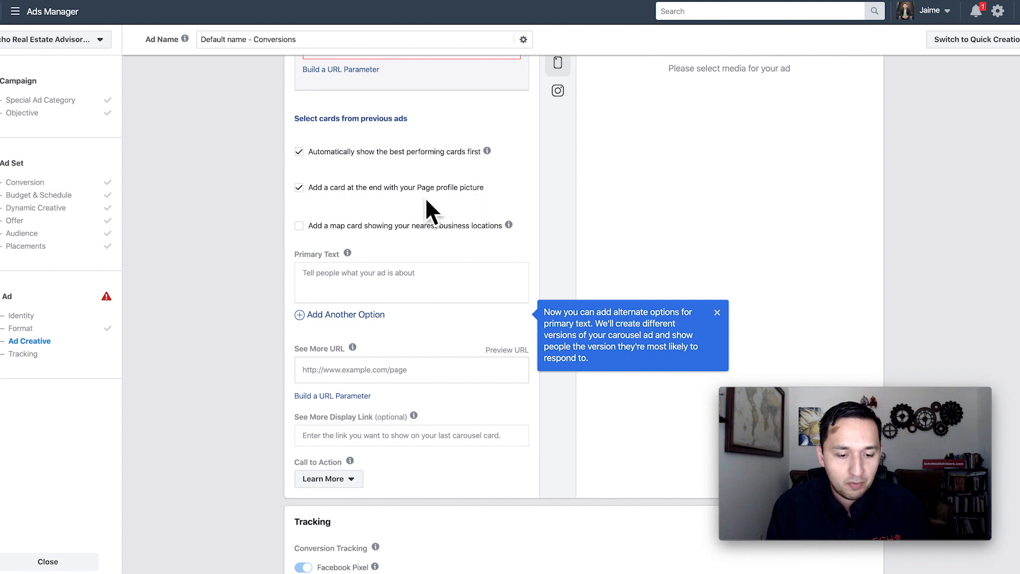
pyautogui.scroll(3, 343, 206)
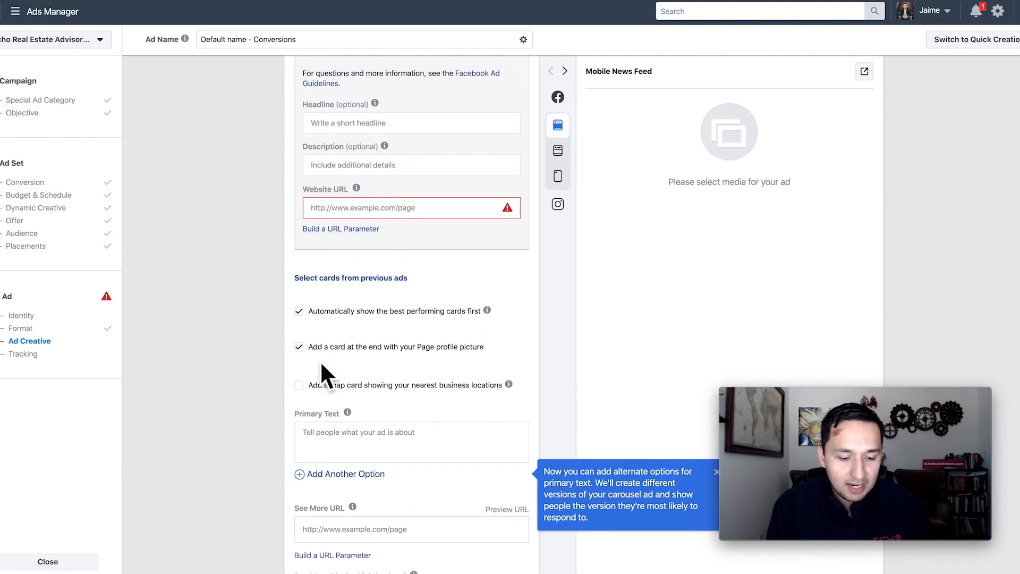
pyautogui.click(297, 347)
pyautogui.scroll(-3, 298, 350)
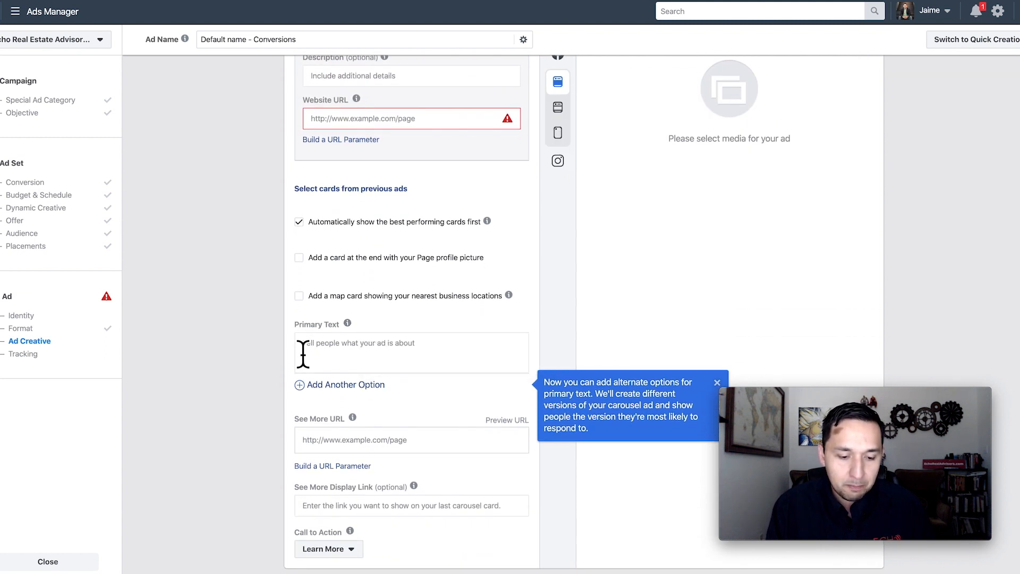
# Enter "Ad copy here" as the carousel ad's primary text.
pyautogui.scroll(-1, 262, 314)
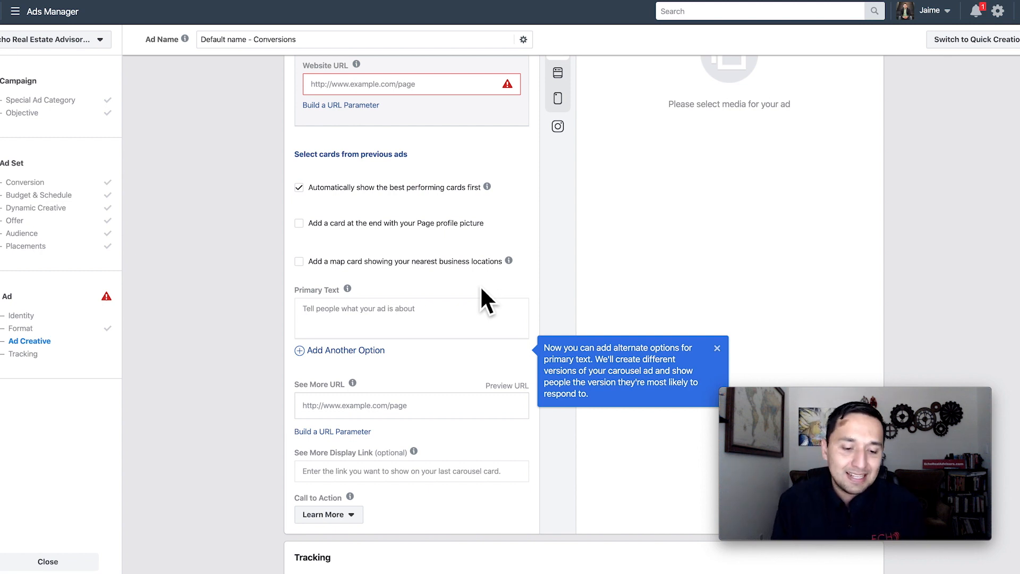
pyautogui.scroll(-1, 480, 287)
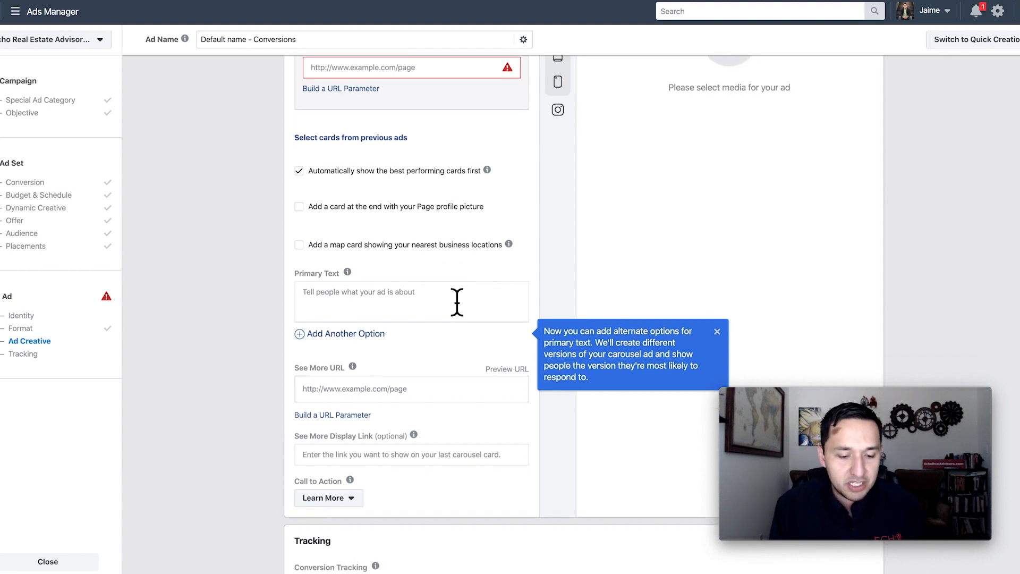
pyautogui.click(427, 309)
pyautogui.write('Ad')
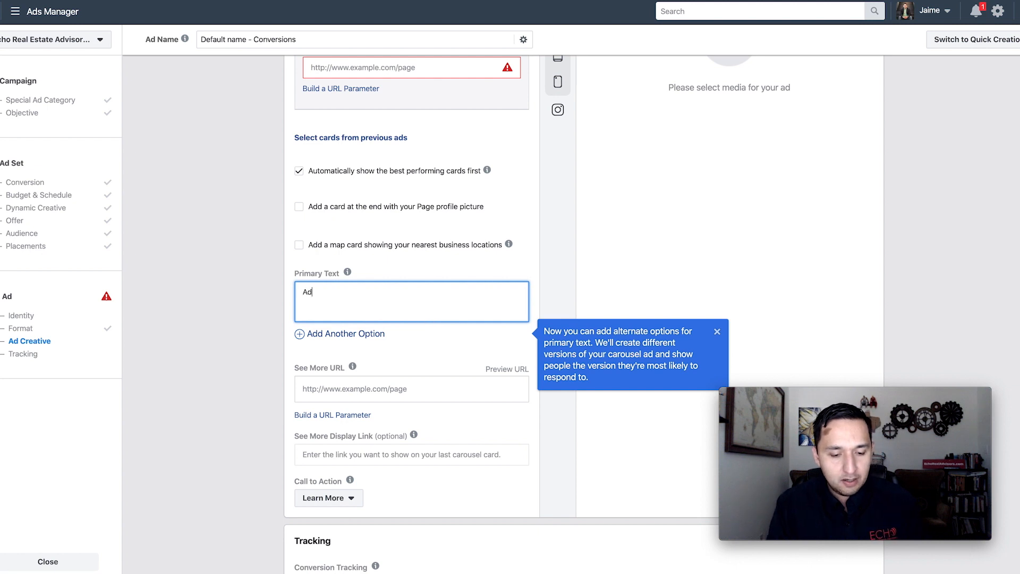
pyautogui.write(' copy here')
pyautogui.scroll(-2, 412, 314)
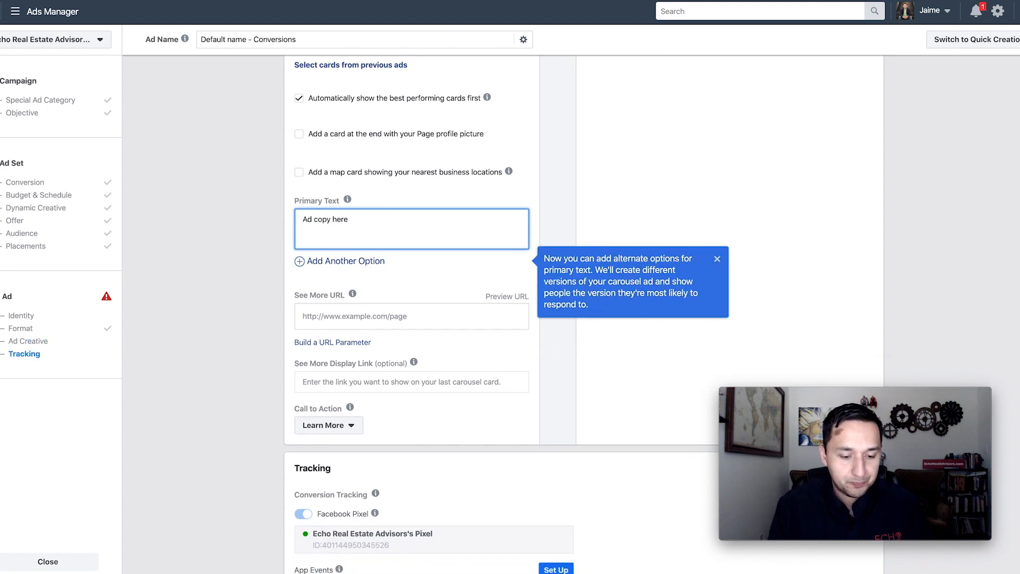
pyautogui.click(378, 315)
pyautogui.click(245, 350)
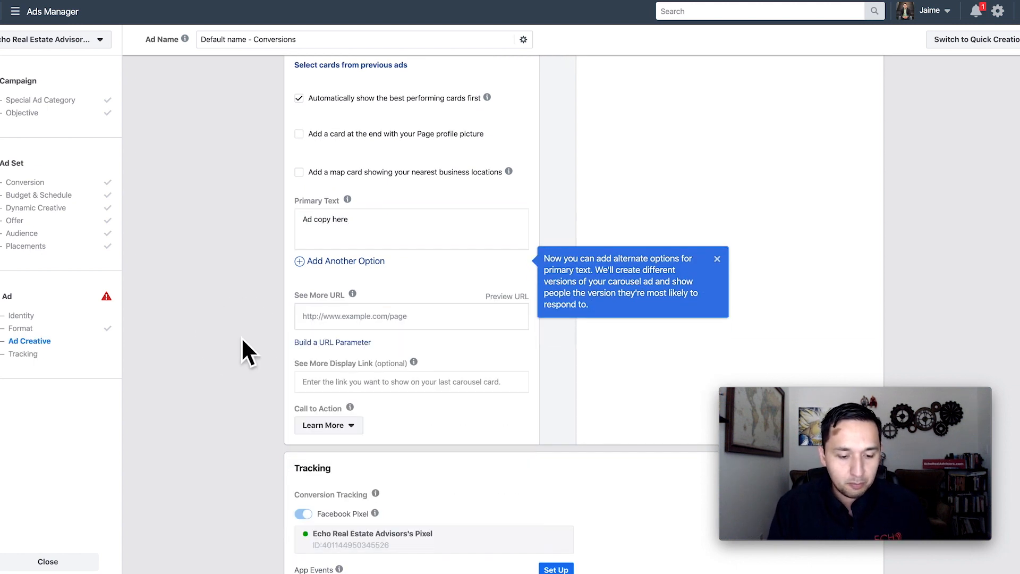
pyautogui.click(333, 319)
pyautogui.write('www.')
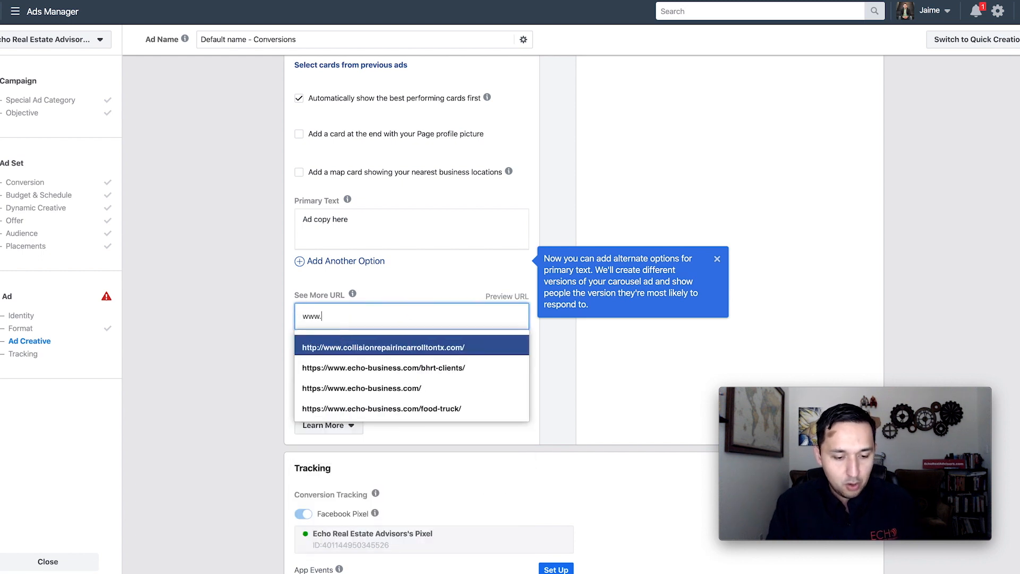
pyautogui.write('echoreale')
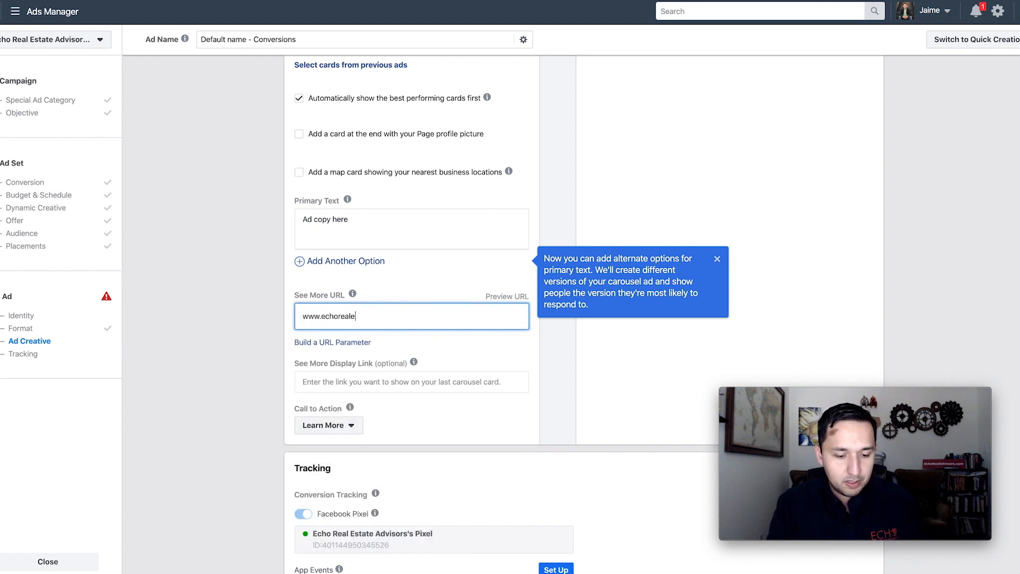
pyautogui.press('BackSpace')
pyautogui.write('advisors.com')
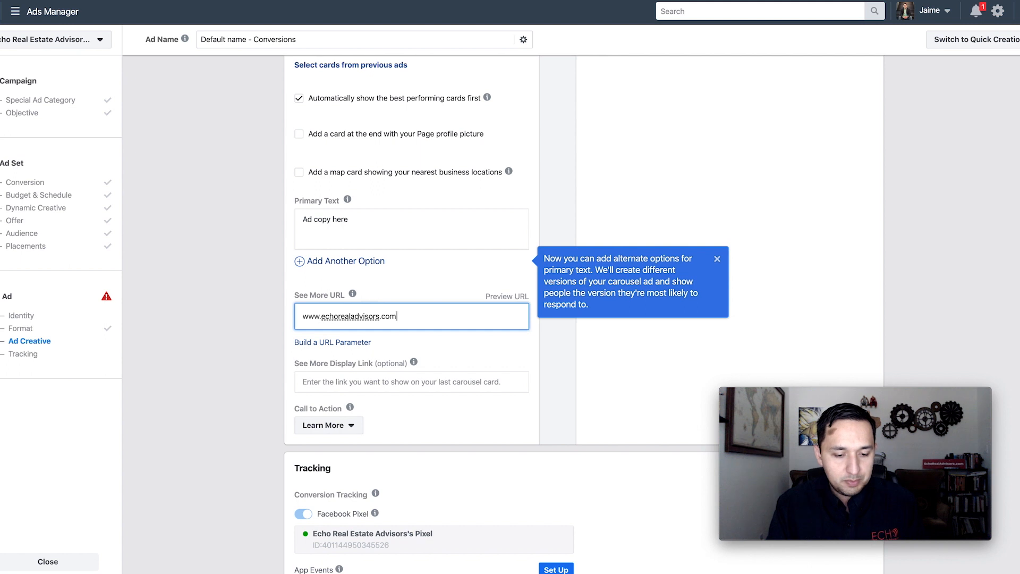
pyautogui.click(248, 352)
# Check the ad's tracking settings and error notice, and remove the fifth carousel card.
pyautogui.scroll(-2, 249, 345)
pyautogui.scroll(-3, 250, 345)
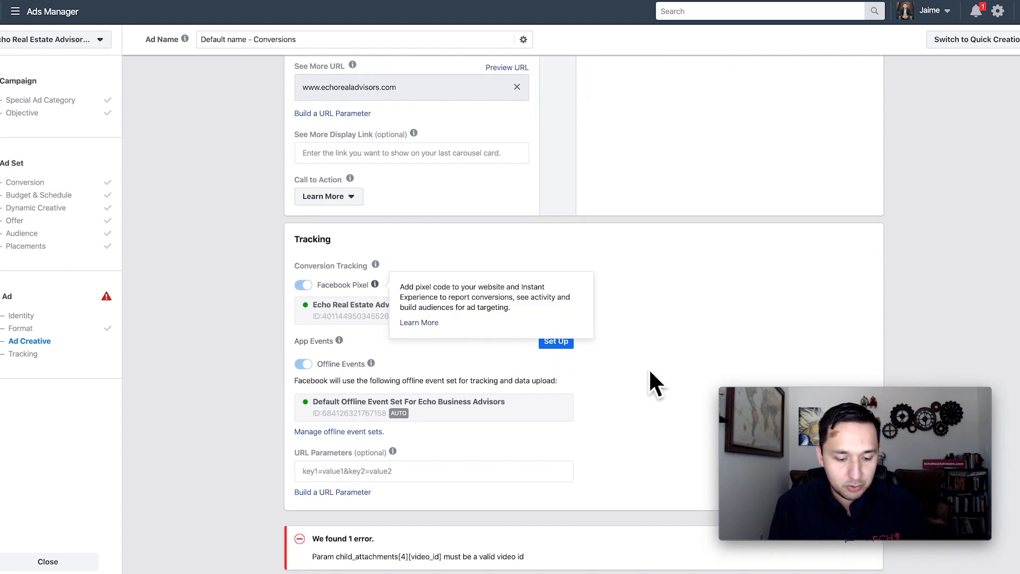
pyautogui.scroll(-2, 650, 372)
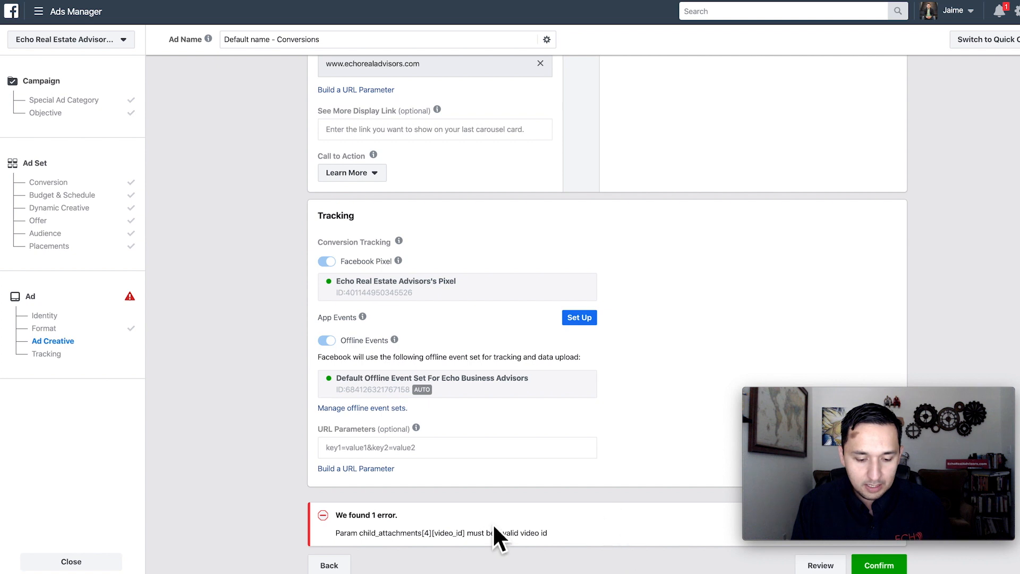
pyautogui.scroll(-2, 495, 527)
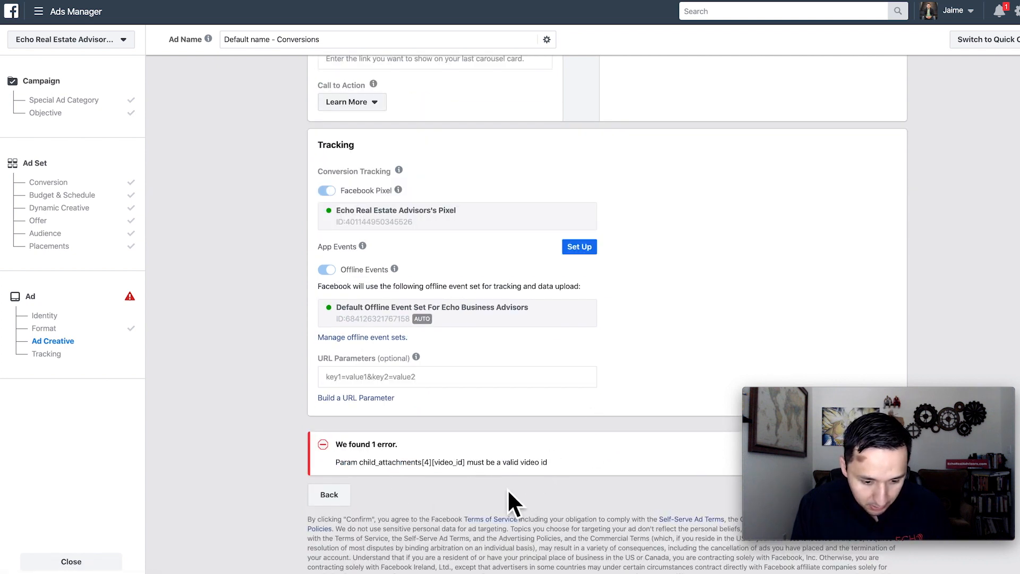
pyautogui.scroll(10, 554, 502)
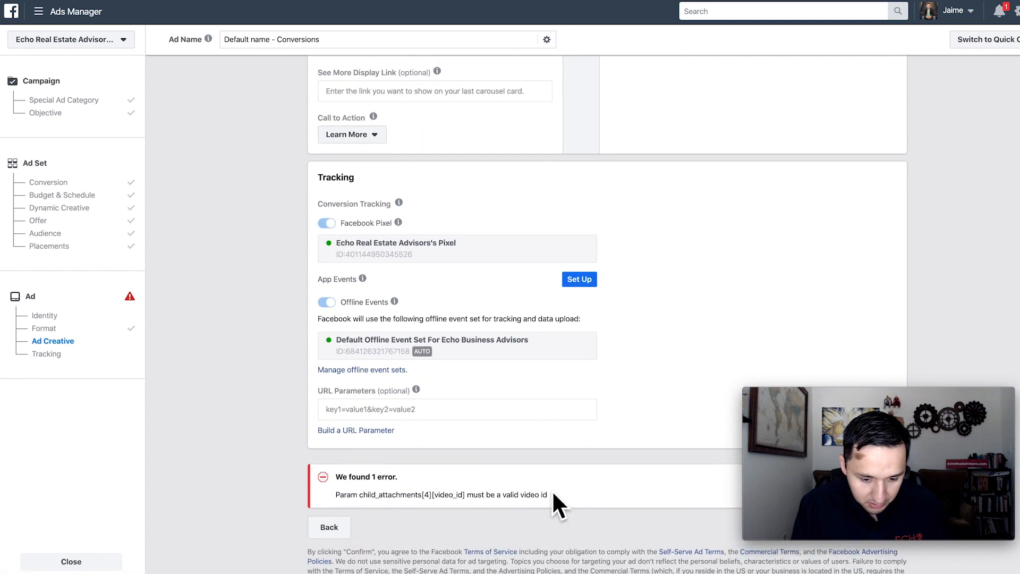
pyautogui.scroll(5, 553, 502)
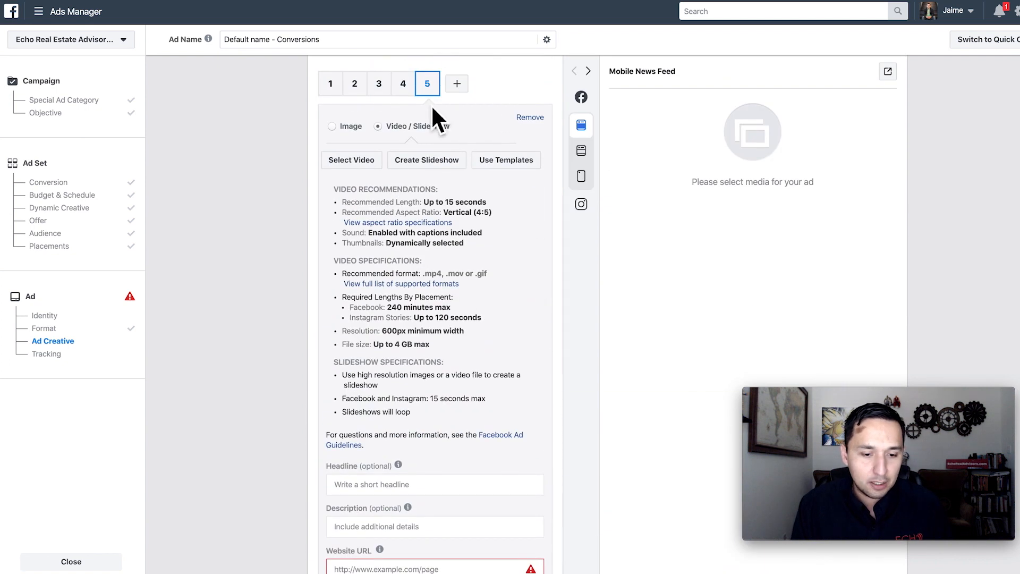
pyautogui.click(530, 118)
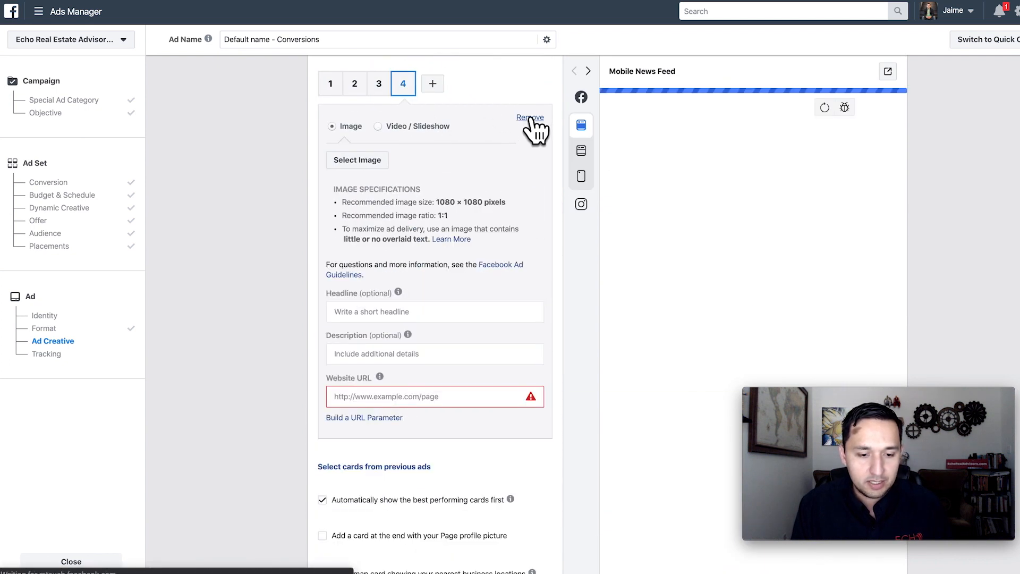
pyautogui.scroll(-12, 556, 456)
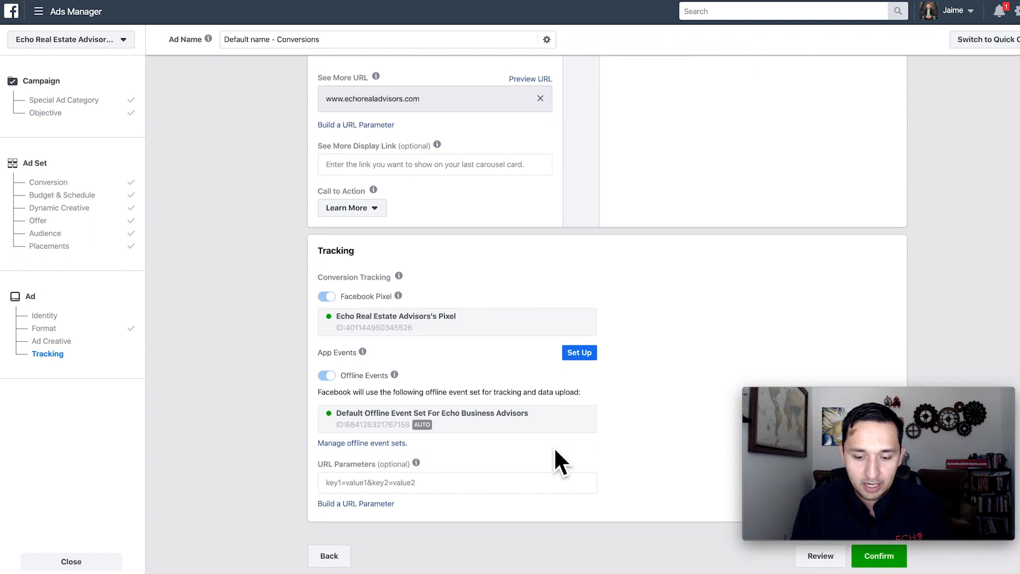